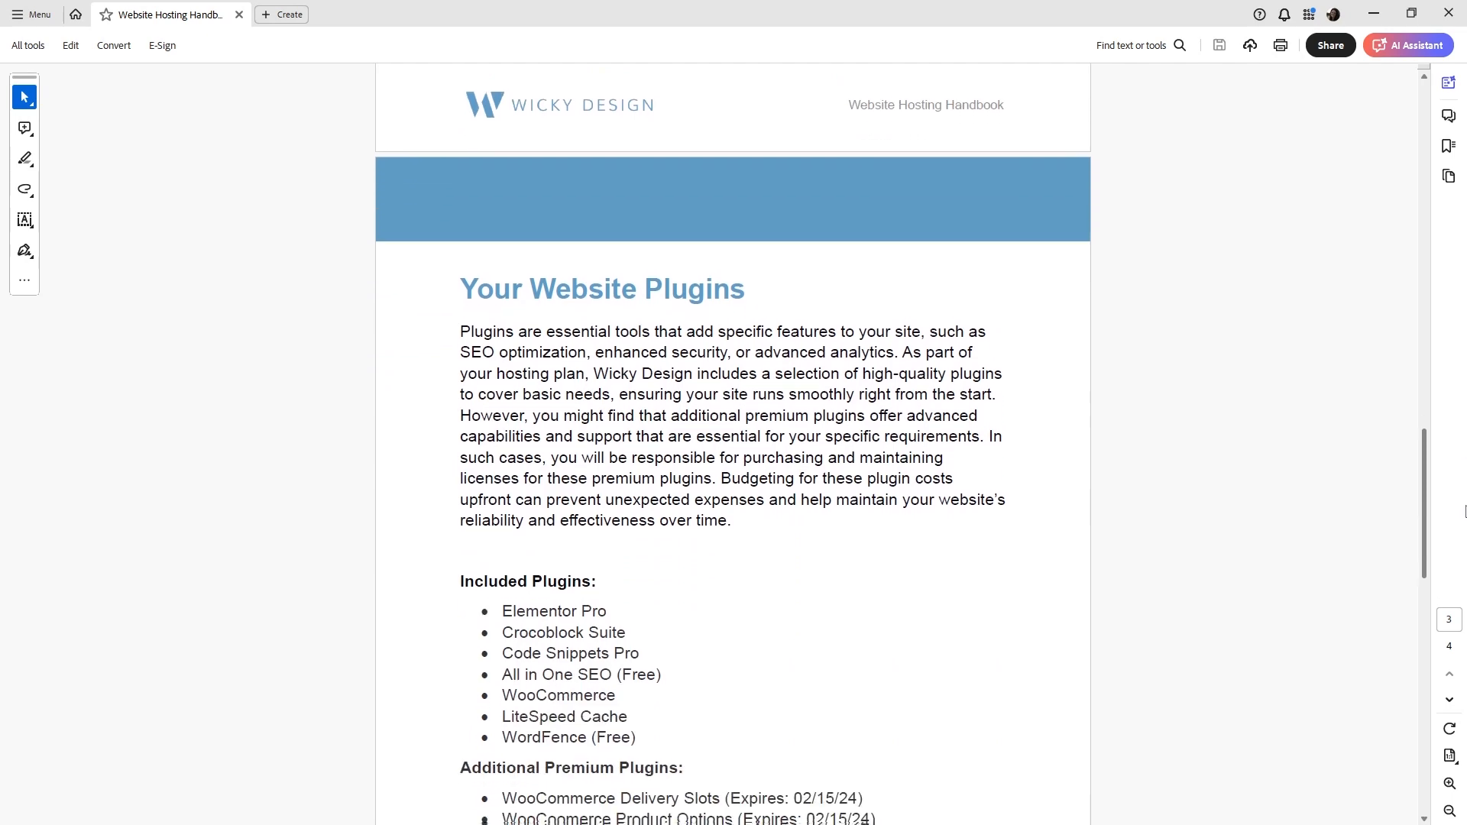
scroll(1446, 564, down, 5)
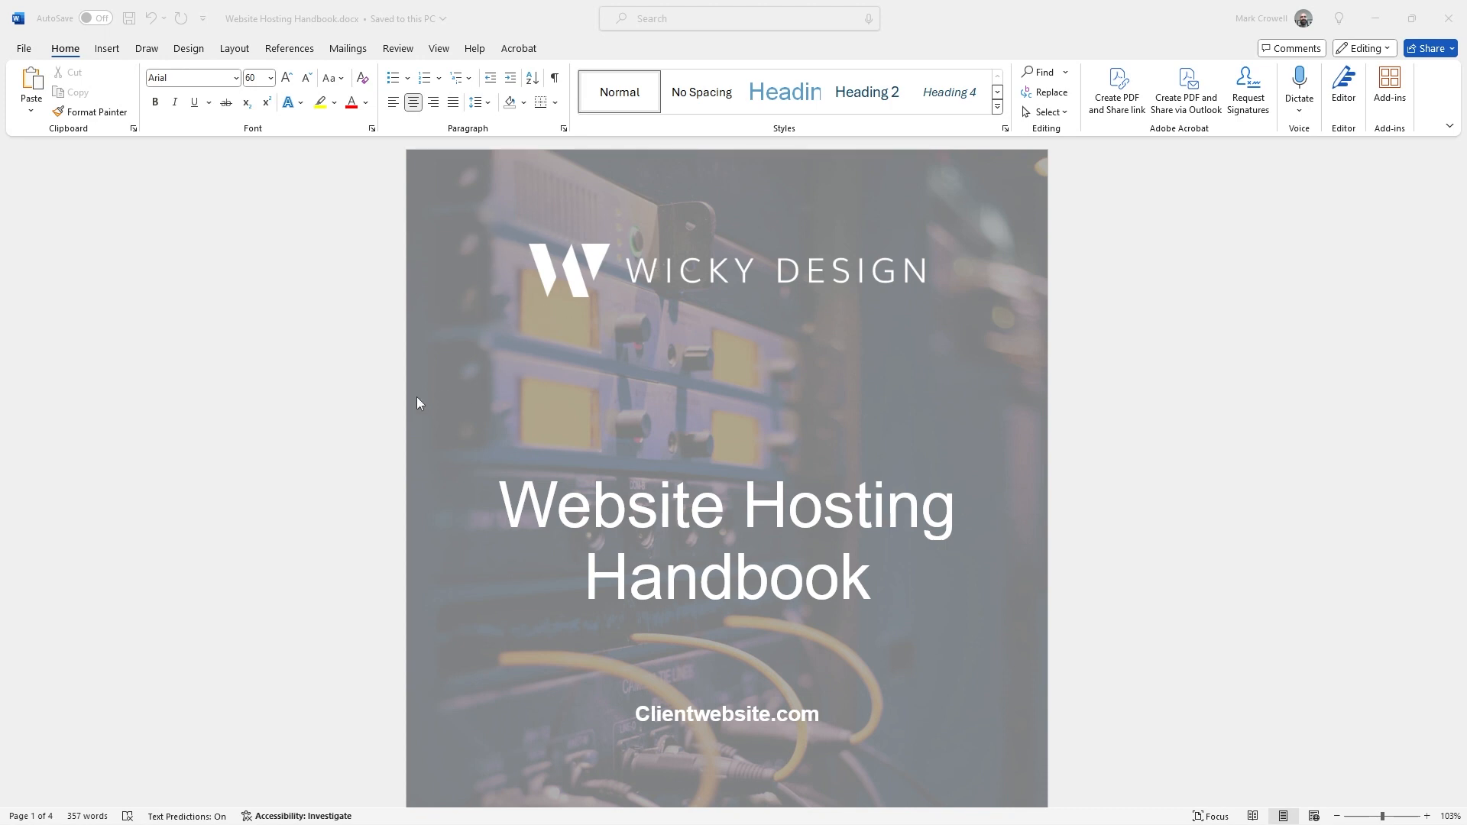
scroll(419, 417, down, 6)
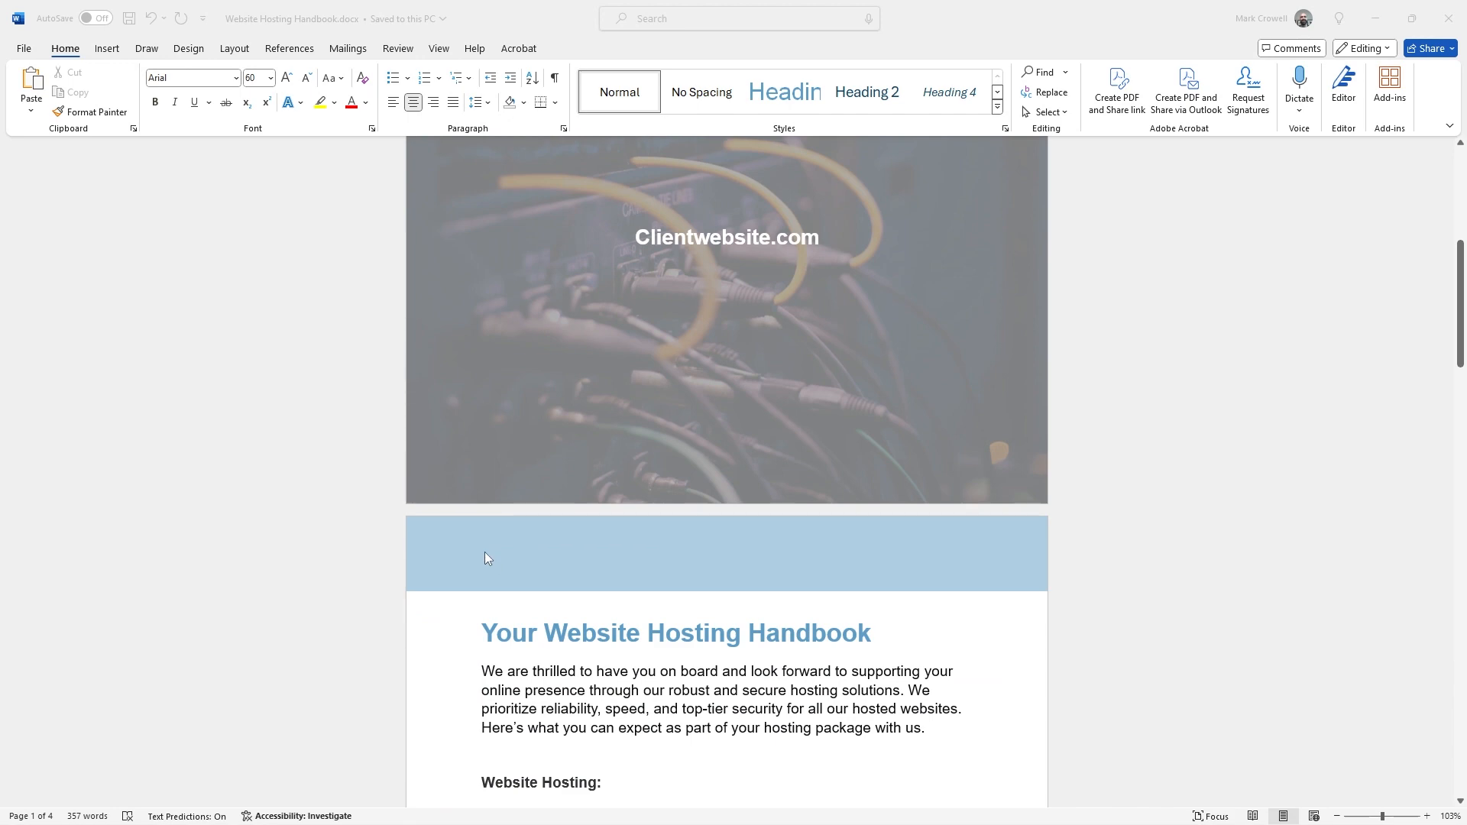
scroll(485, 552, down, 4)
scroll(538, 566, up, 5)
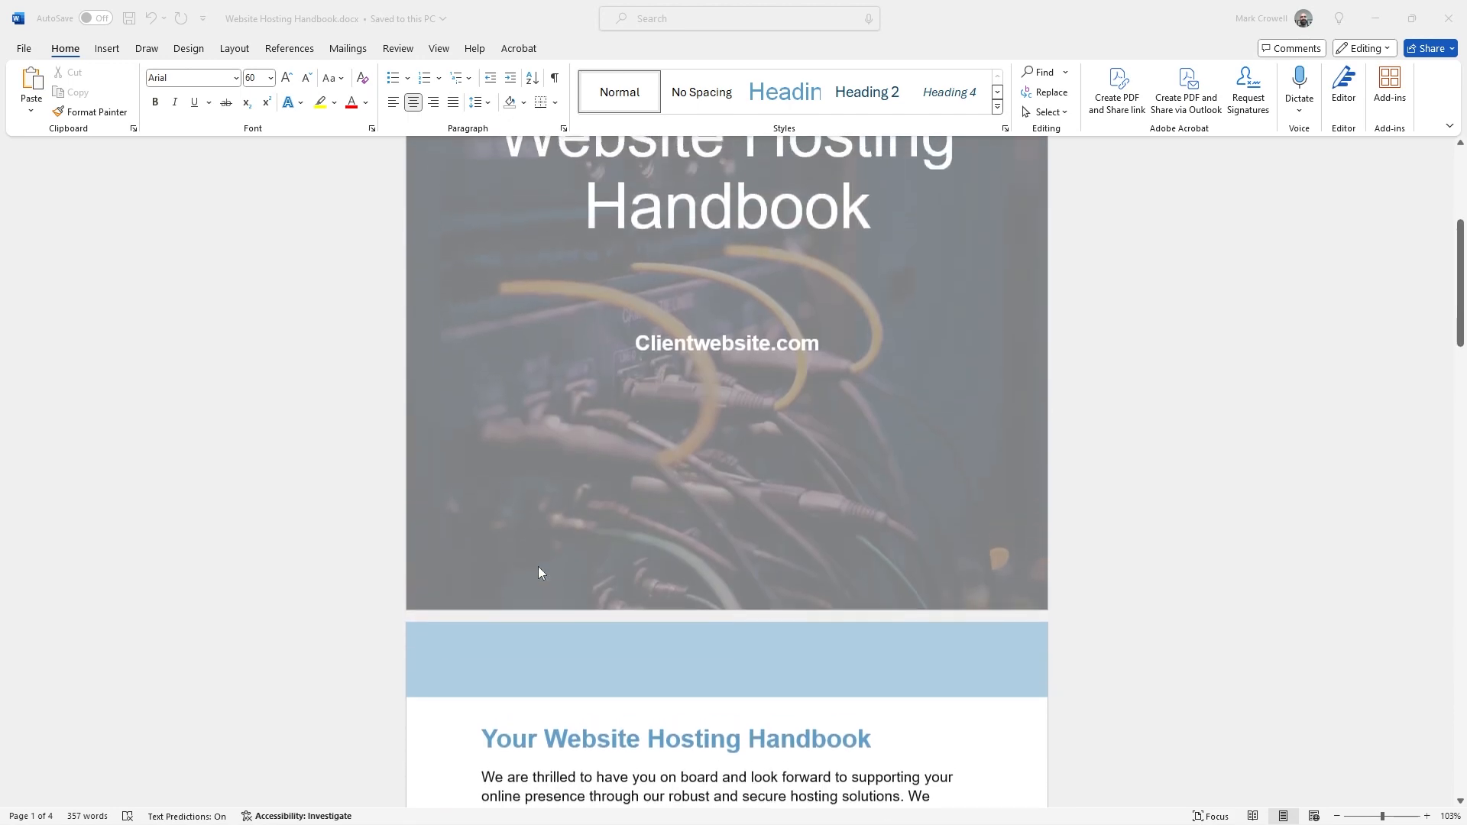
scroll(538, 572, up, 5)
Open the cover page's header for editing.
click(419, 239)
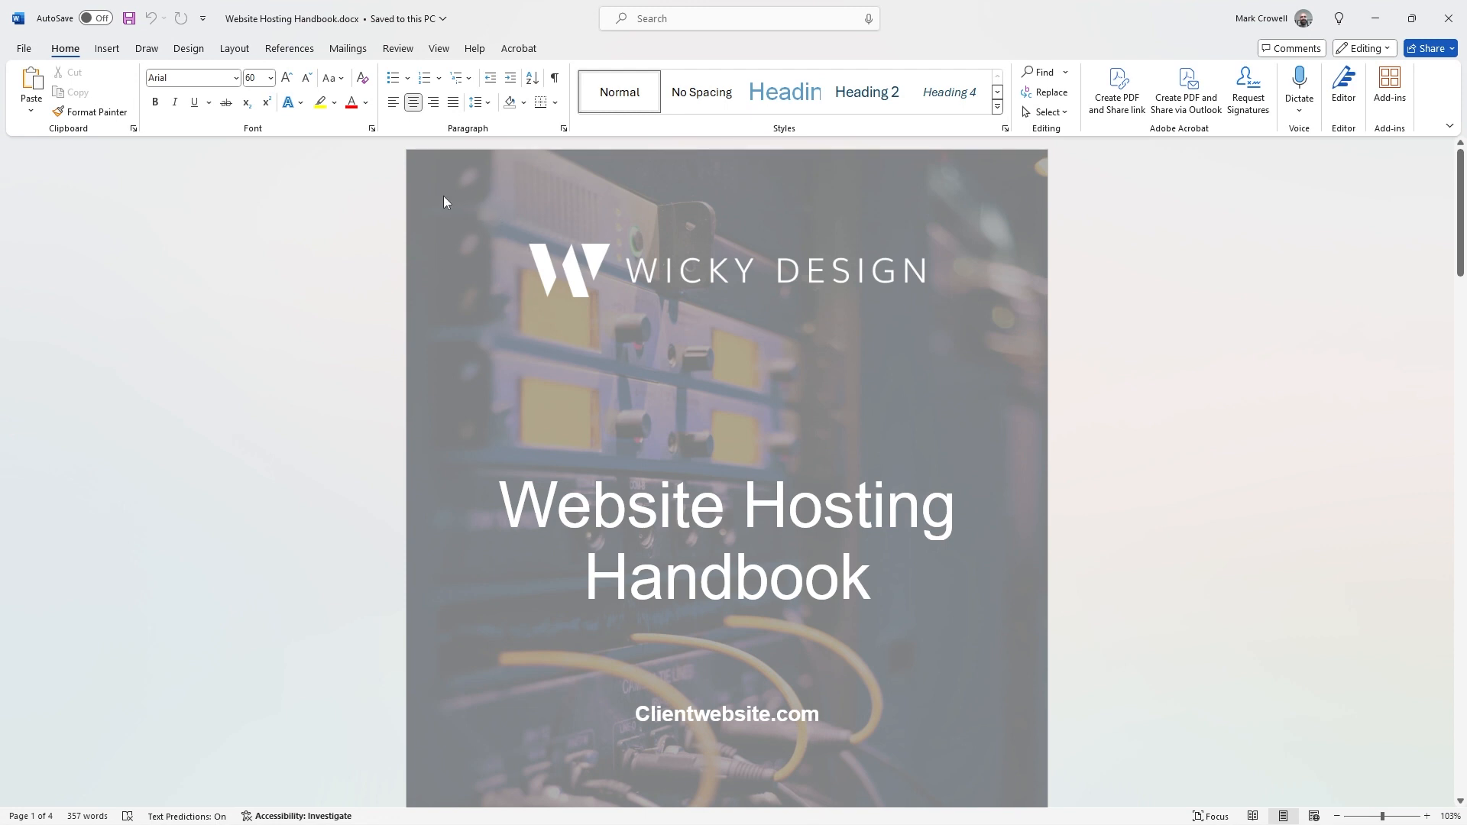
mouse_move(446, 196)
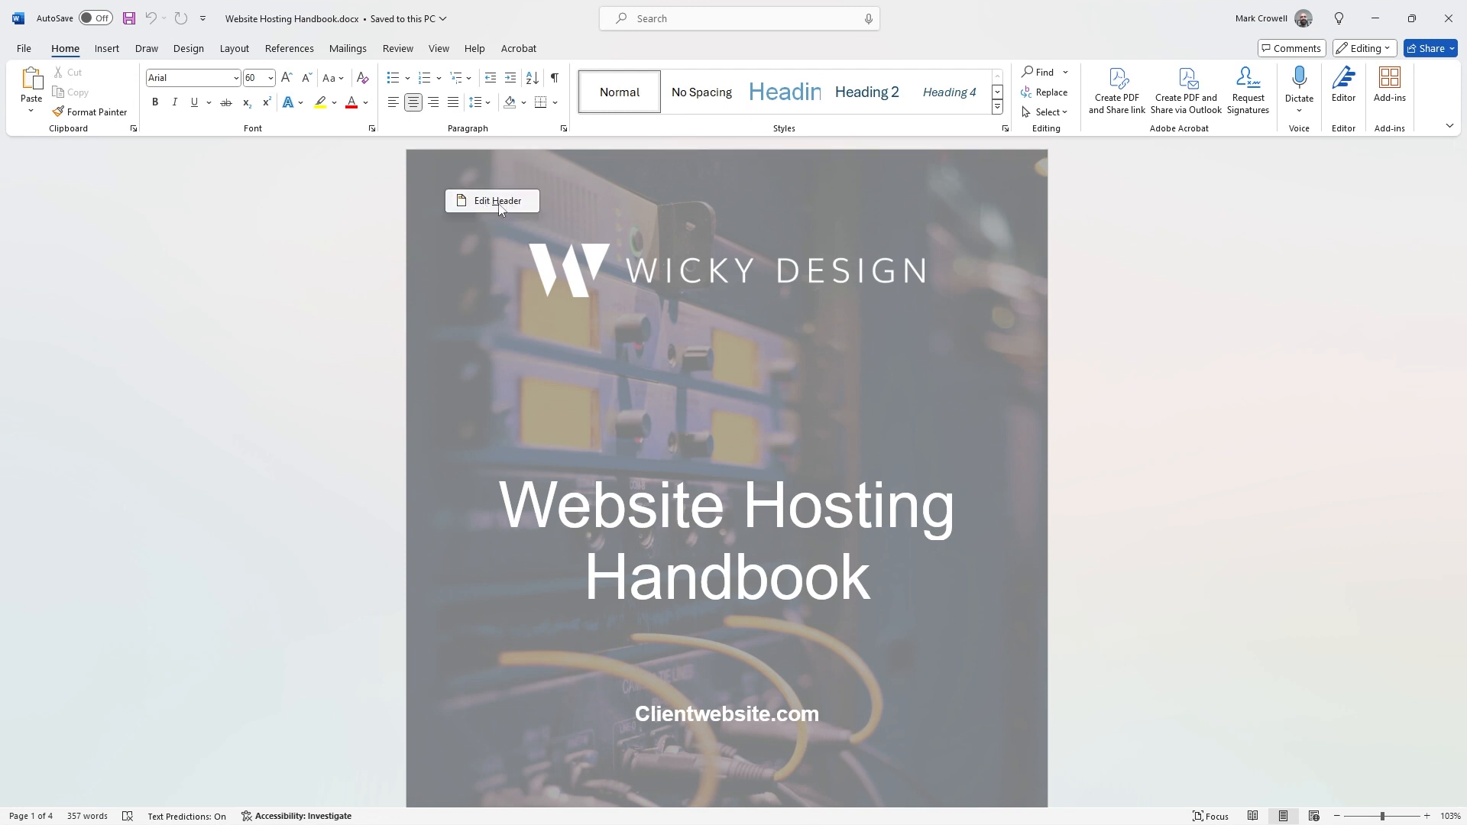
click(109, 53)
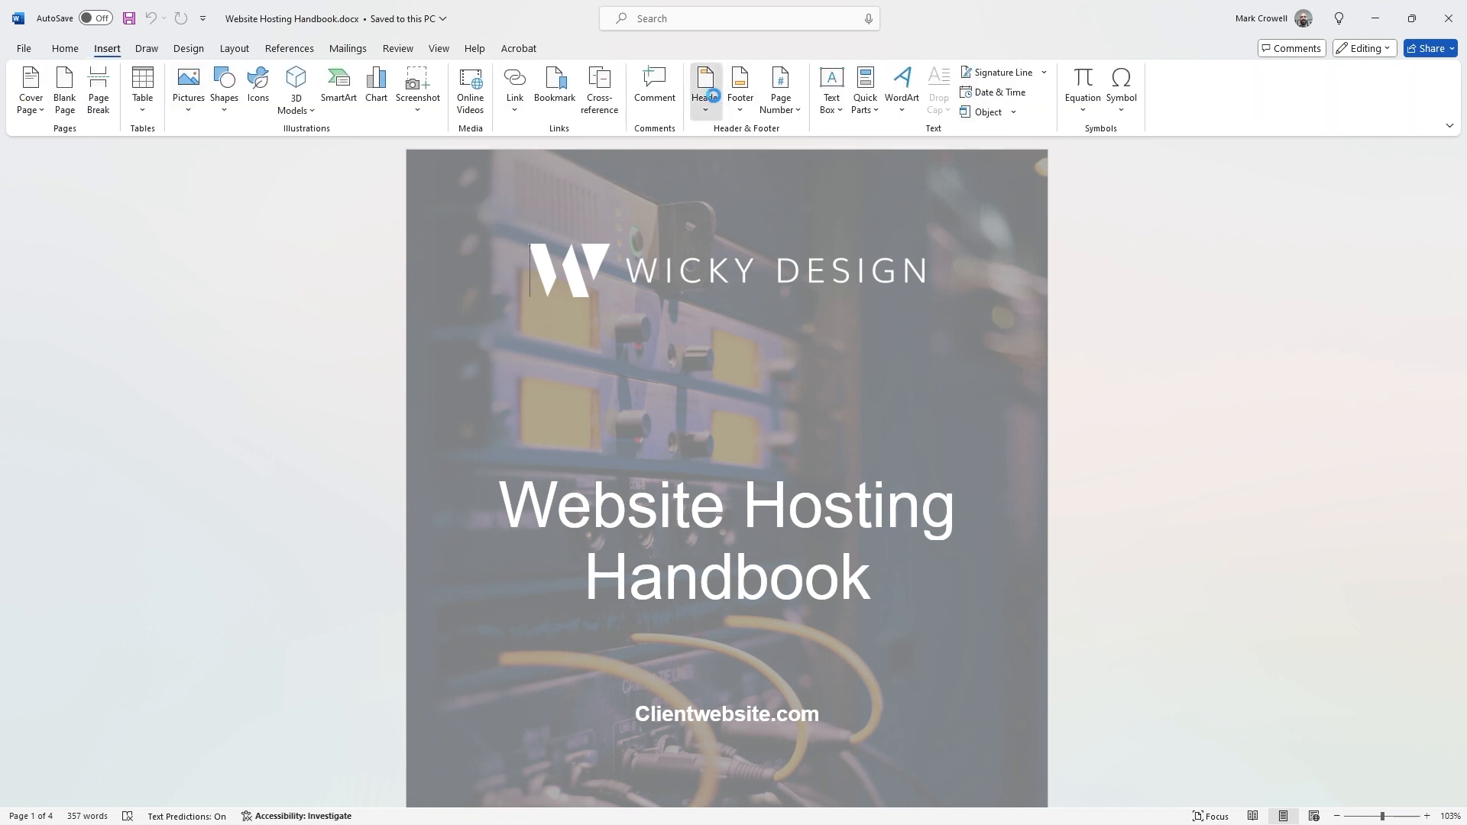
click(713, 102)
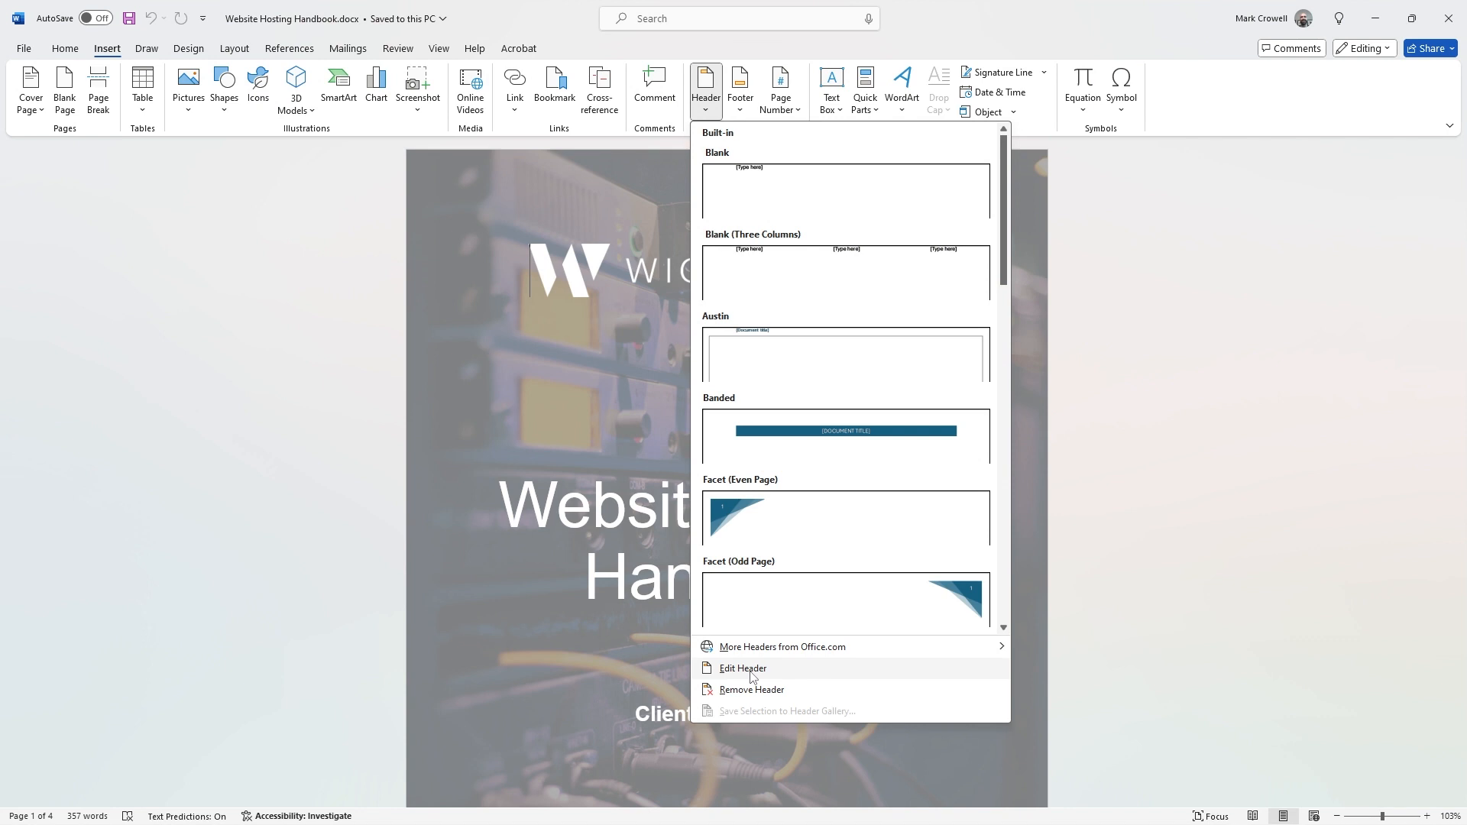
click(751, 670)
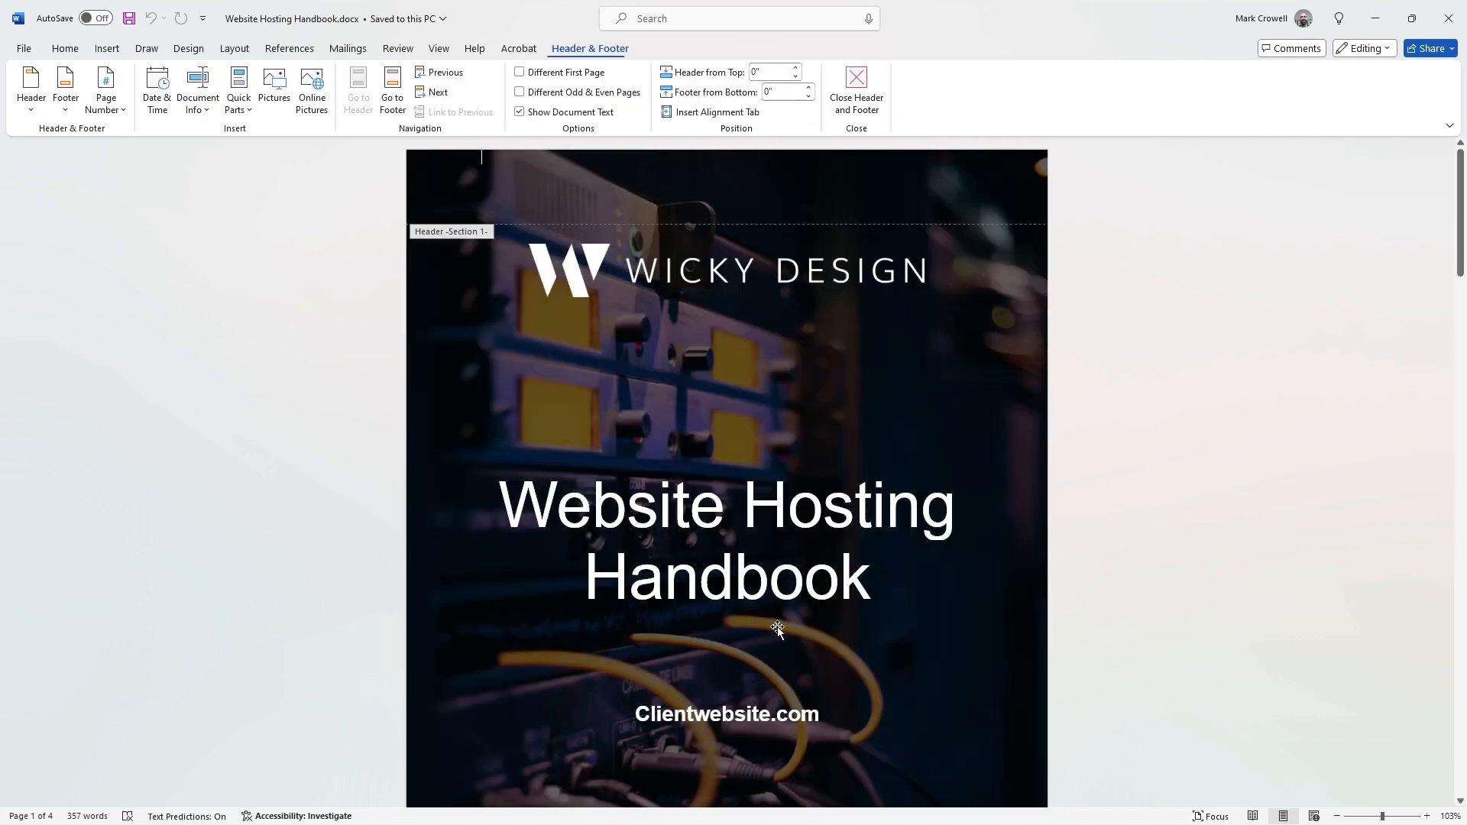
Check the source options for replacing the cover's background picture, and close the header without changing it.
click(496, 342)
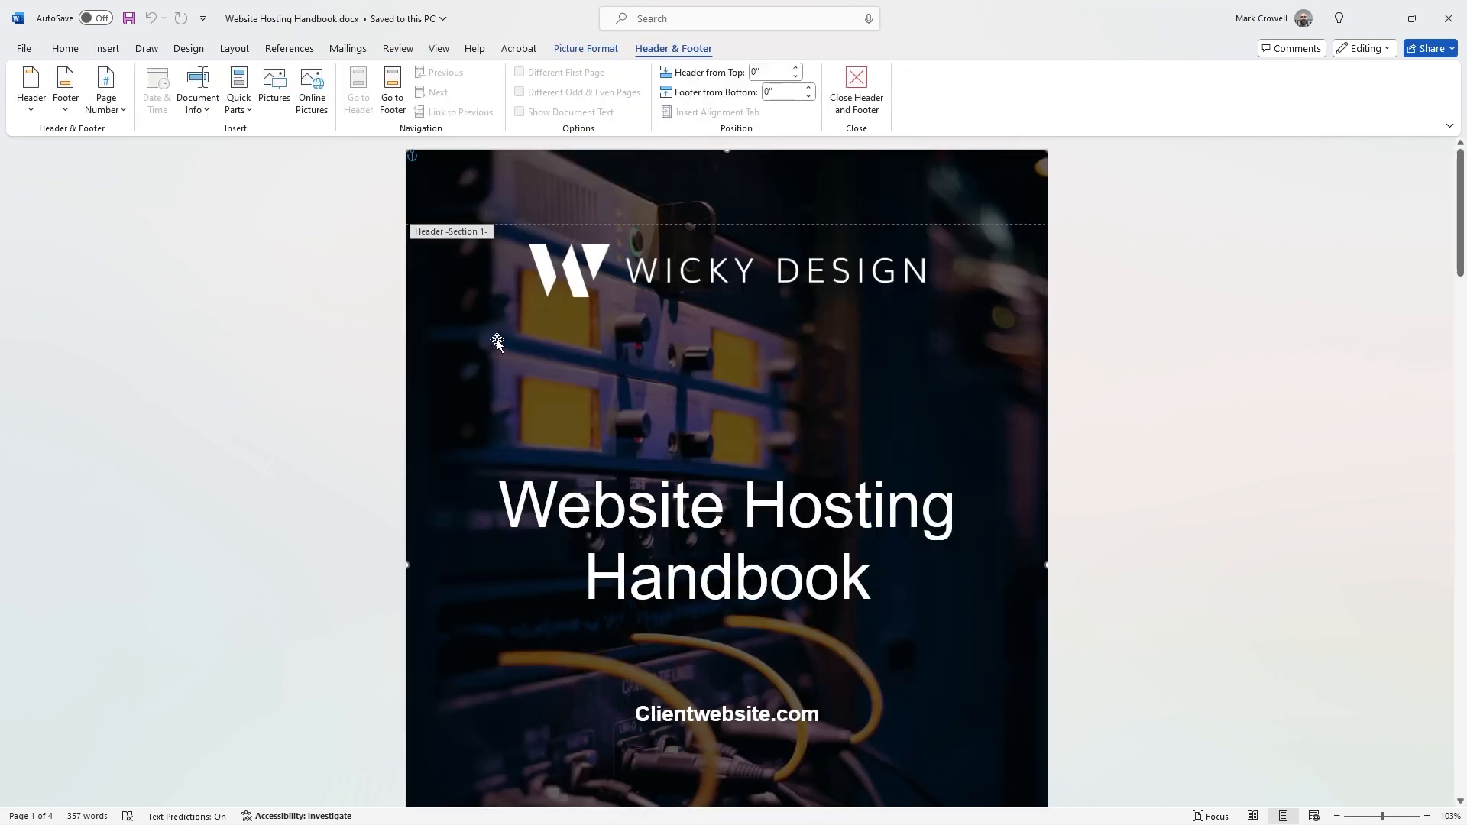
right_click(470, 341)
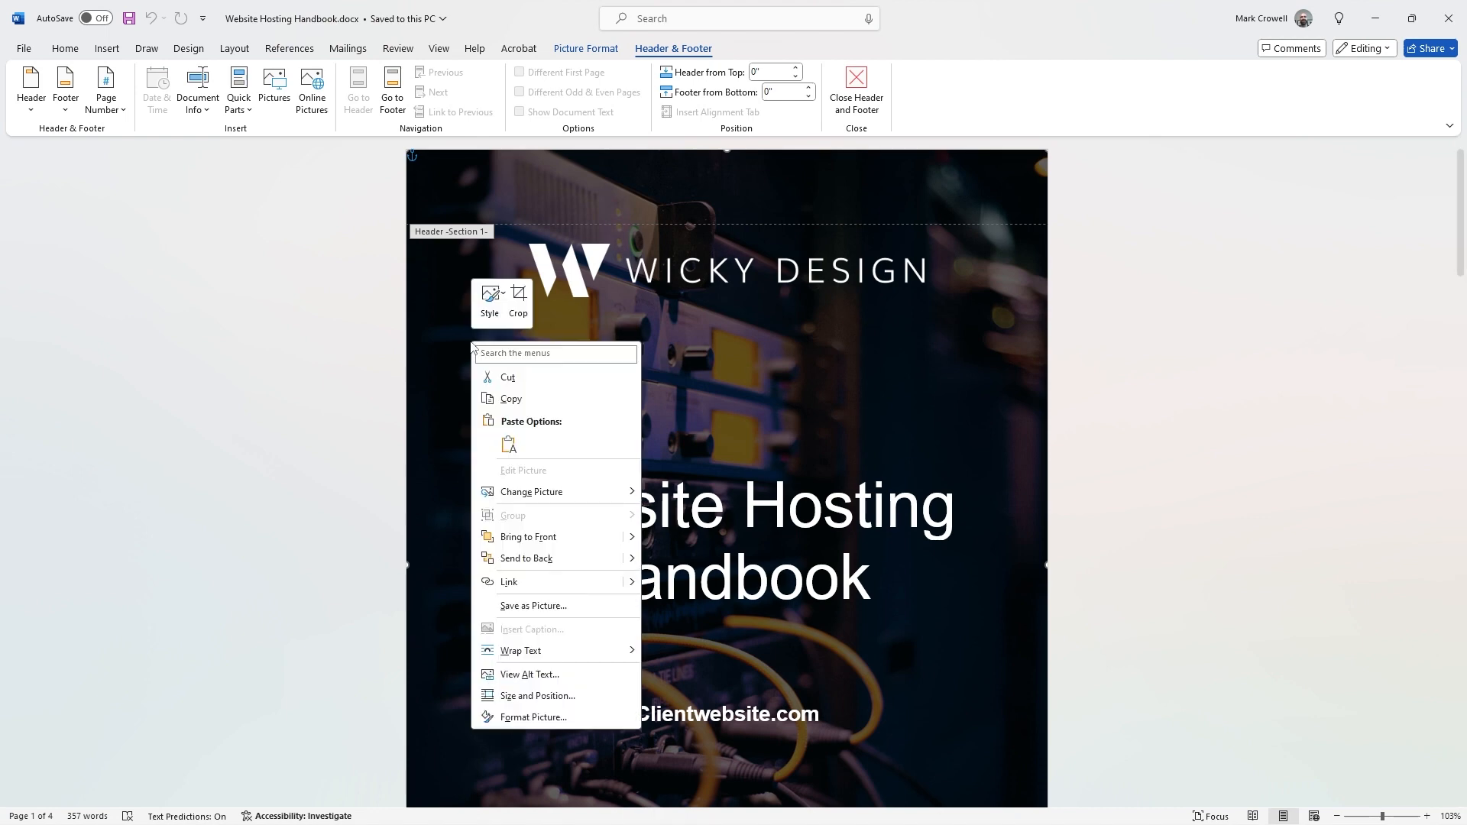
mouse_move(559, 493)
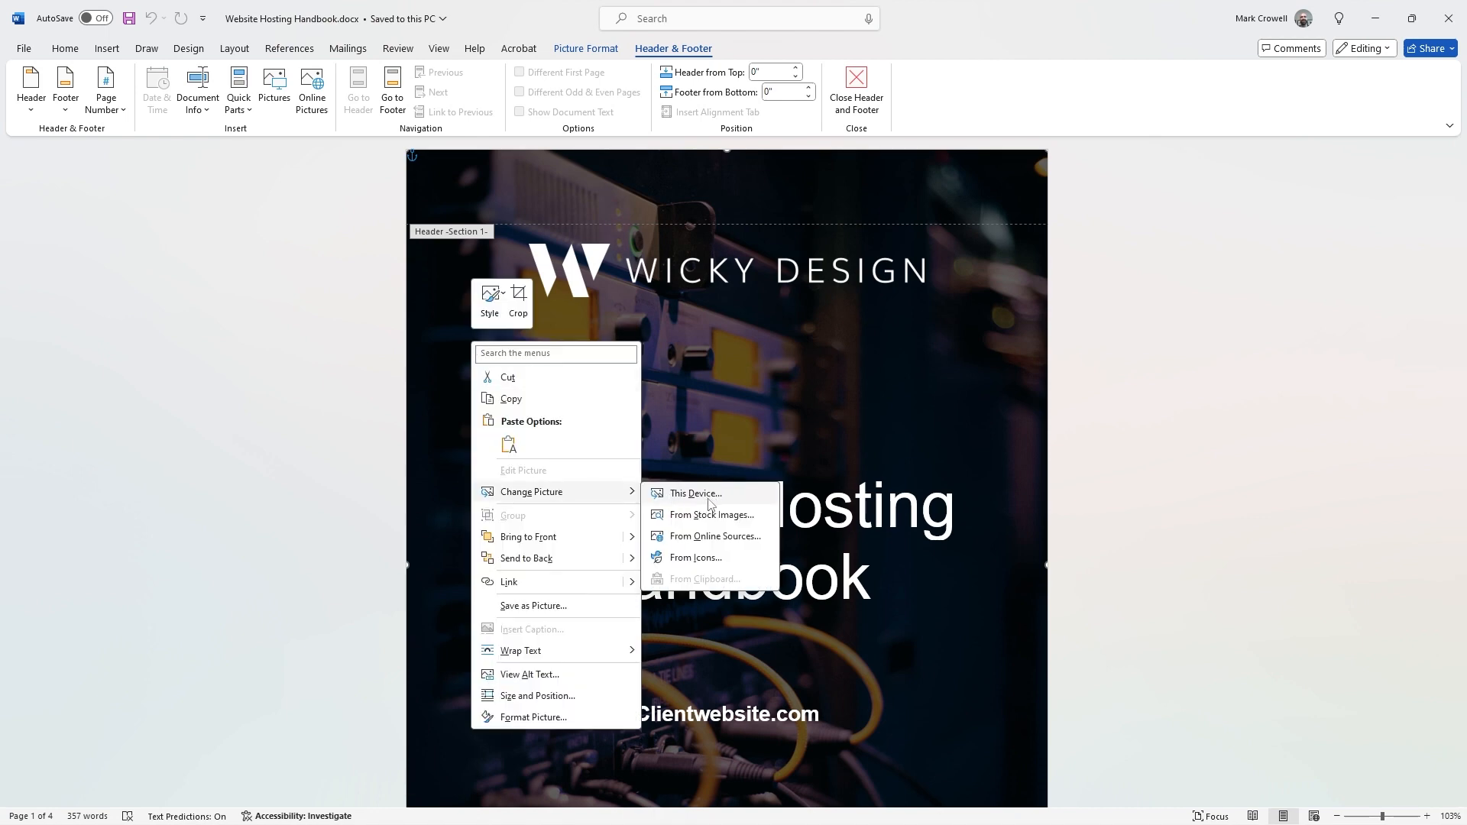
click(308, 425)
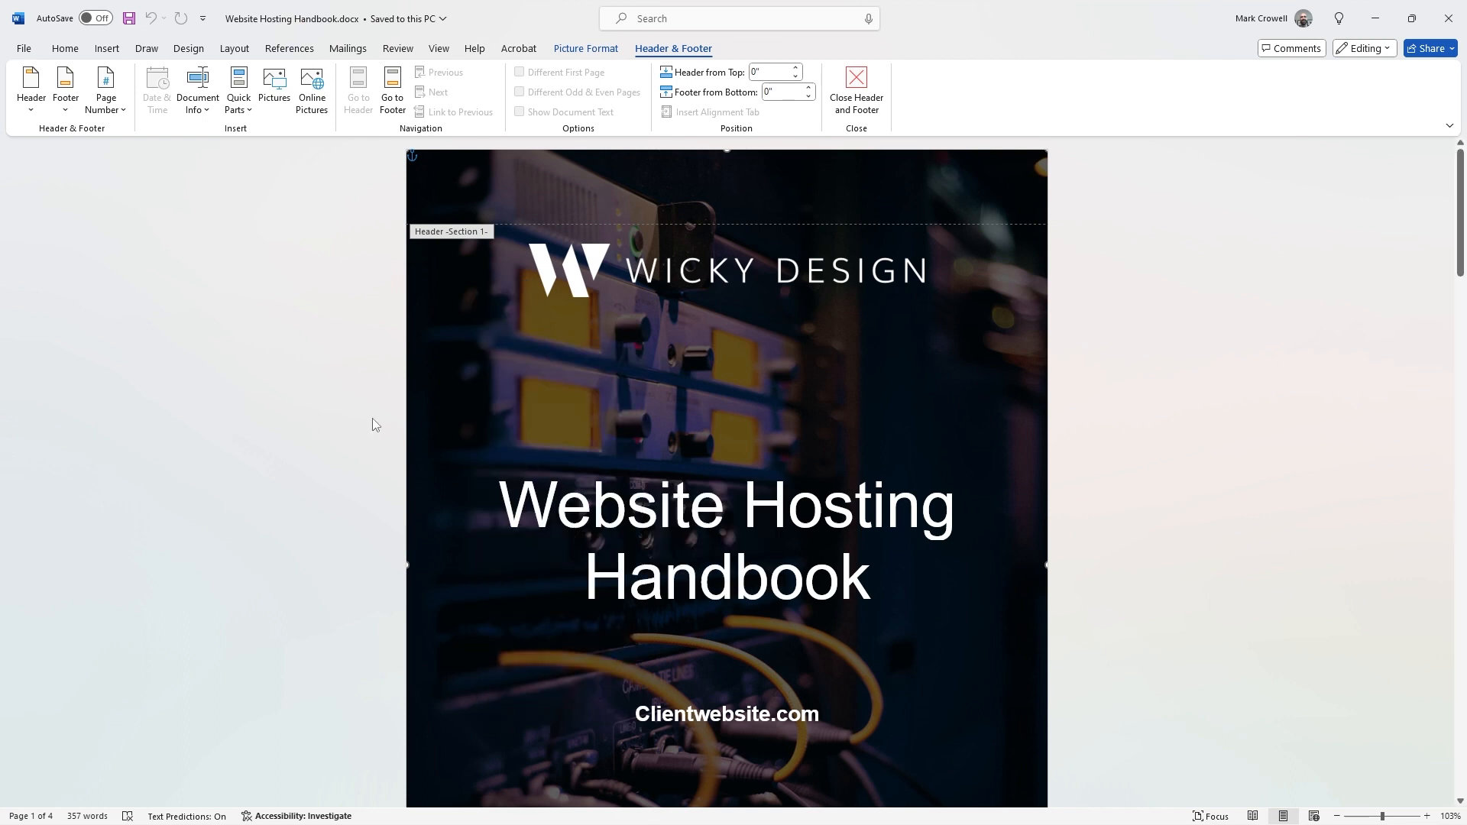
click(352, 420)
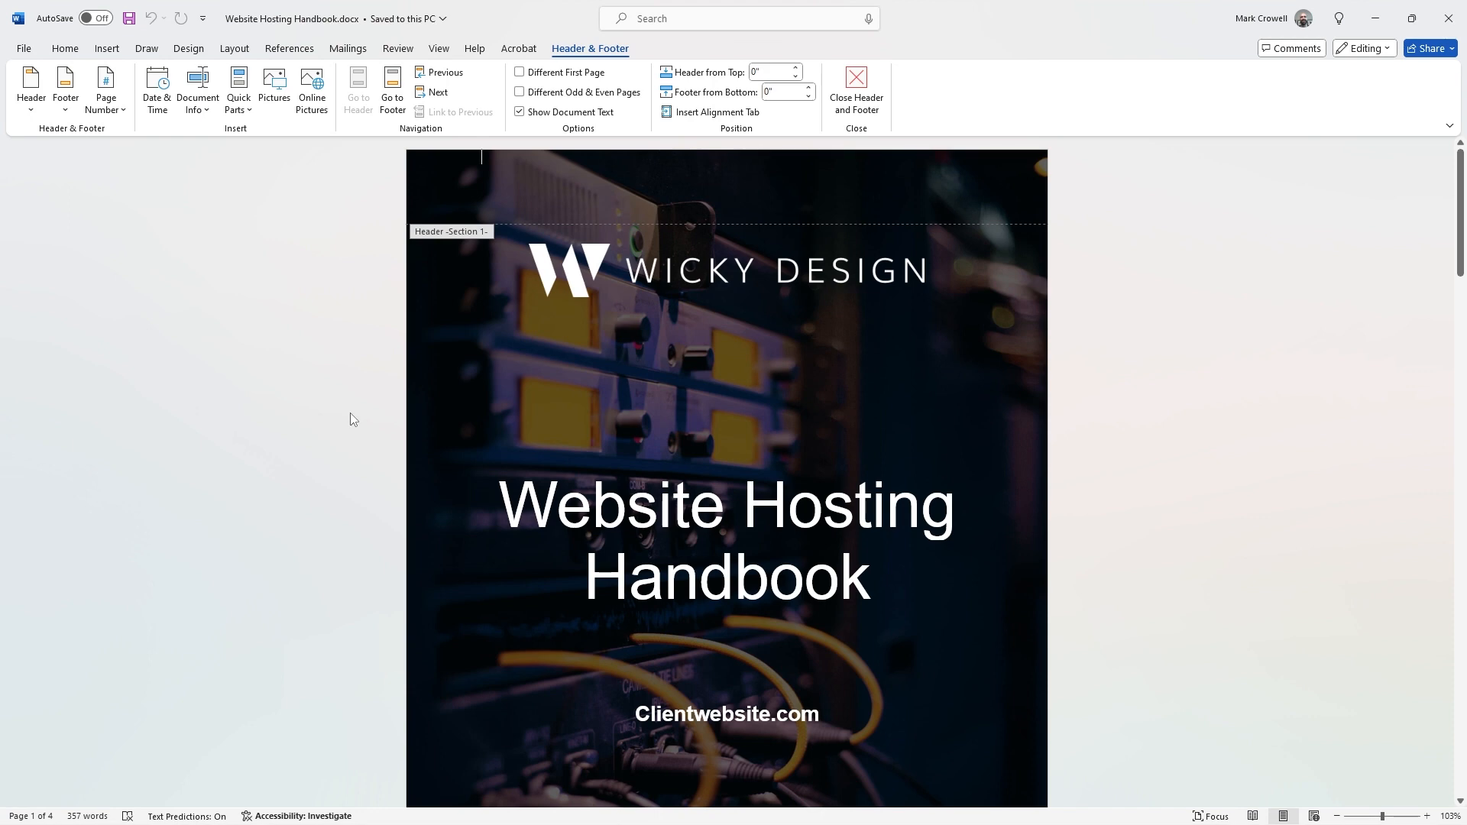
double_click(350, 411)
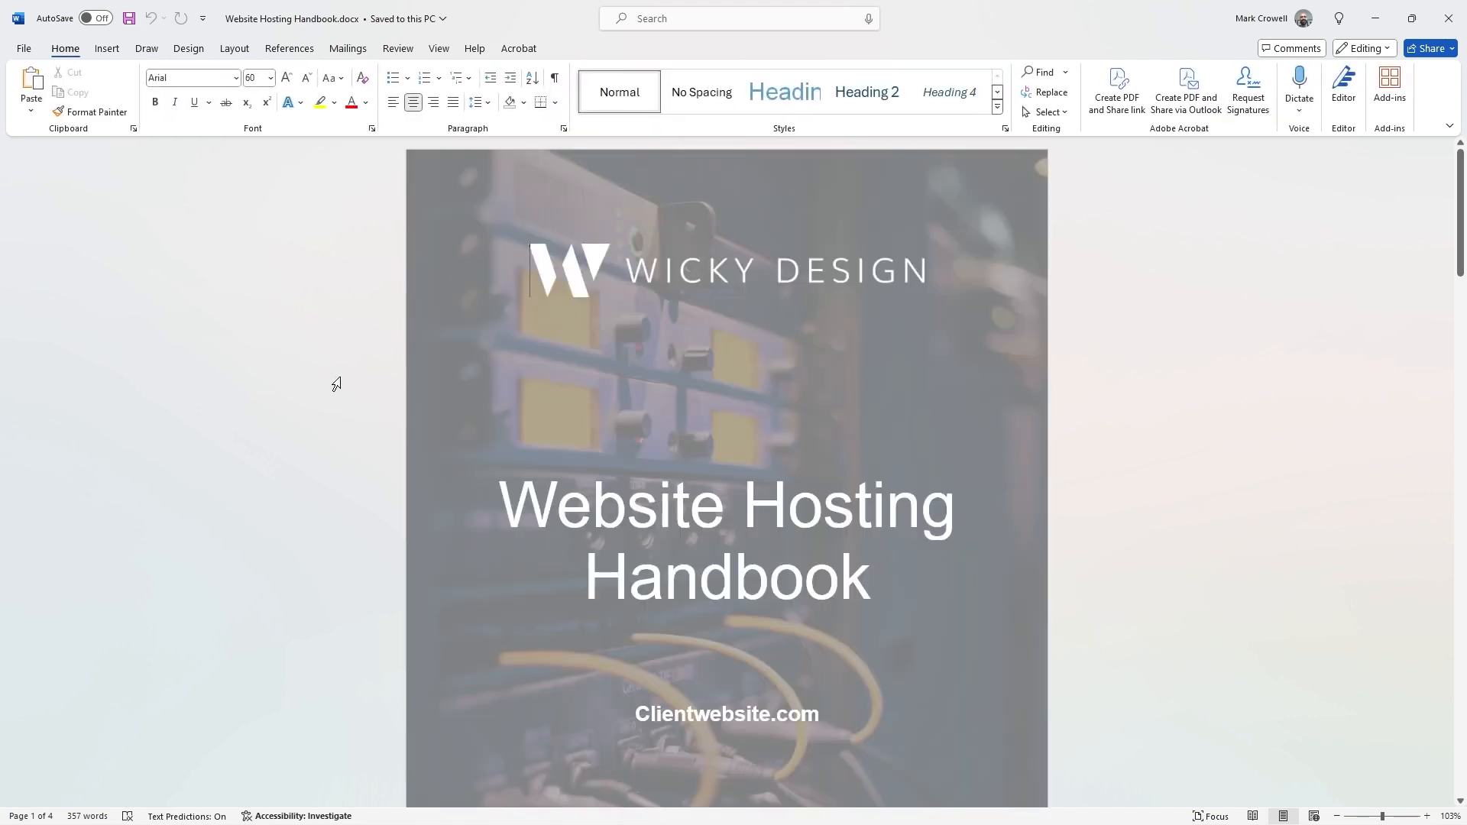
Check the source options for replacing the Wicky Design logo on the cover, and dismiss them without choosing one.
scroll(1063, 484, down, 1)
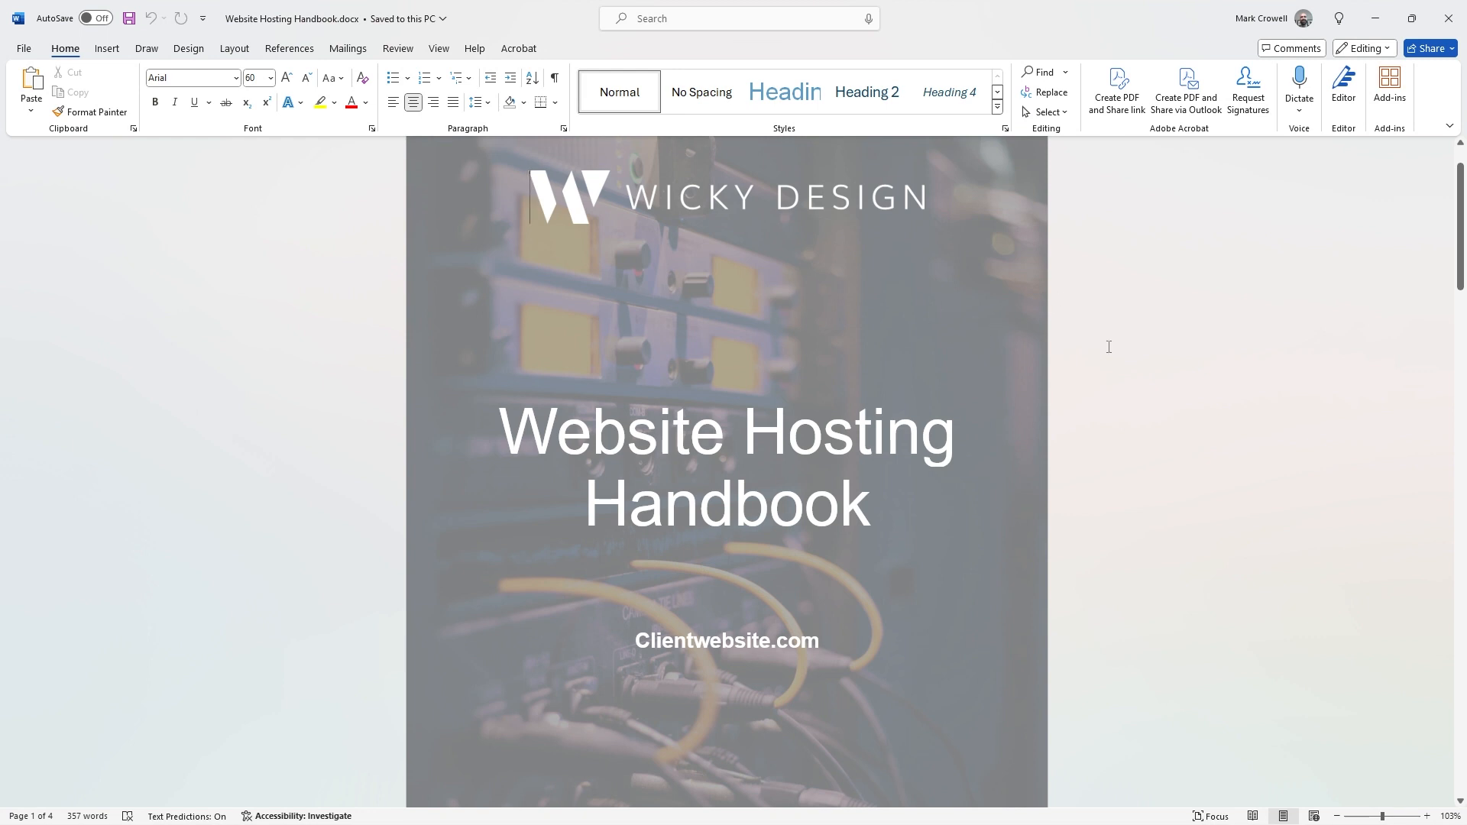
scroll(1109, 347, up, 1)
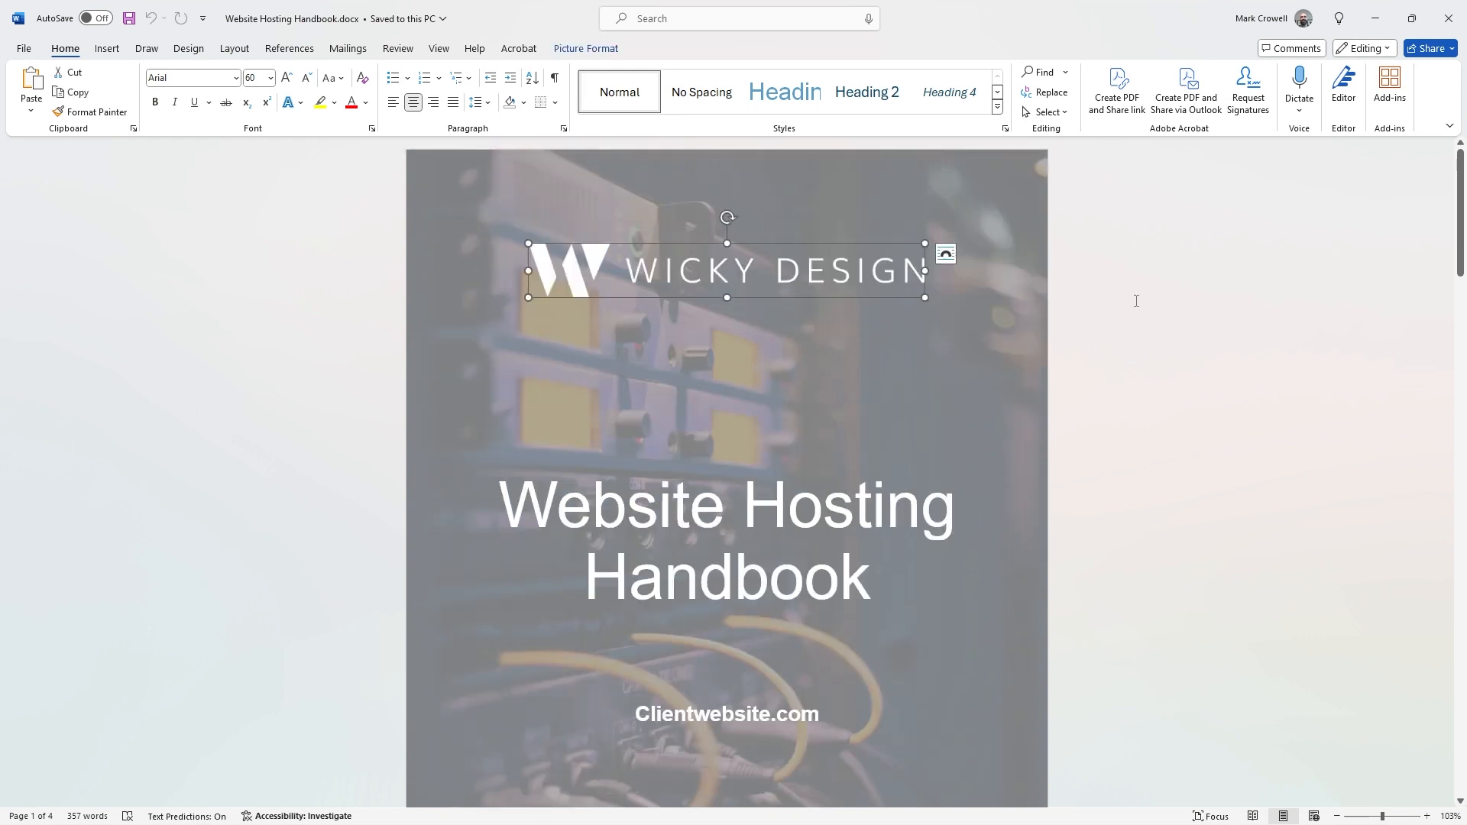
click(652, 271)
right_click(632, 277)
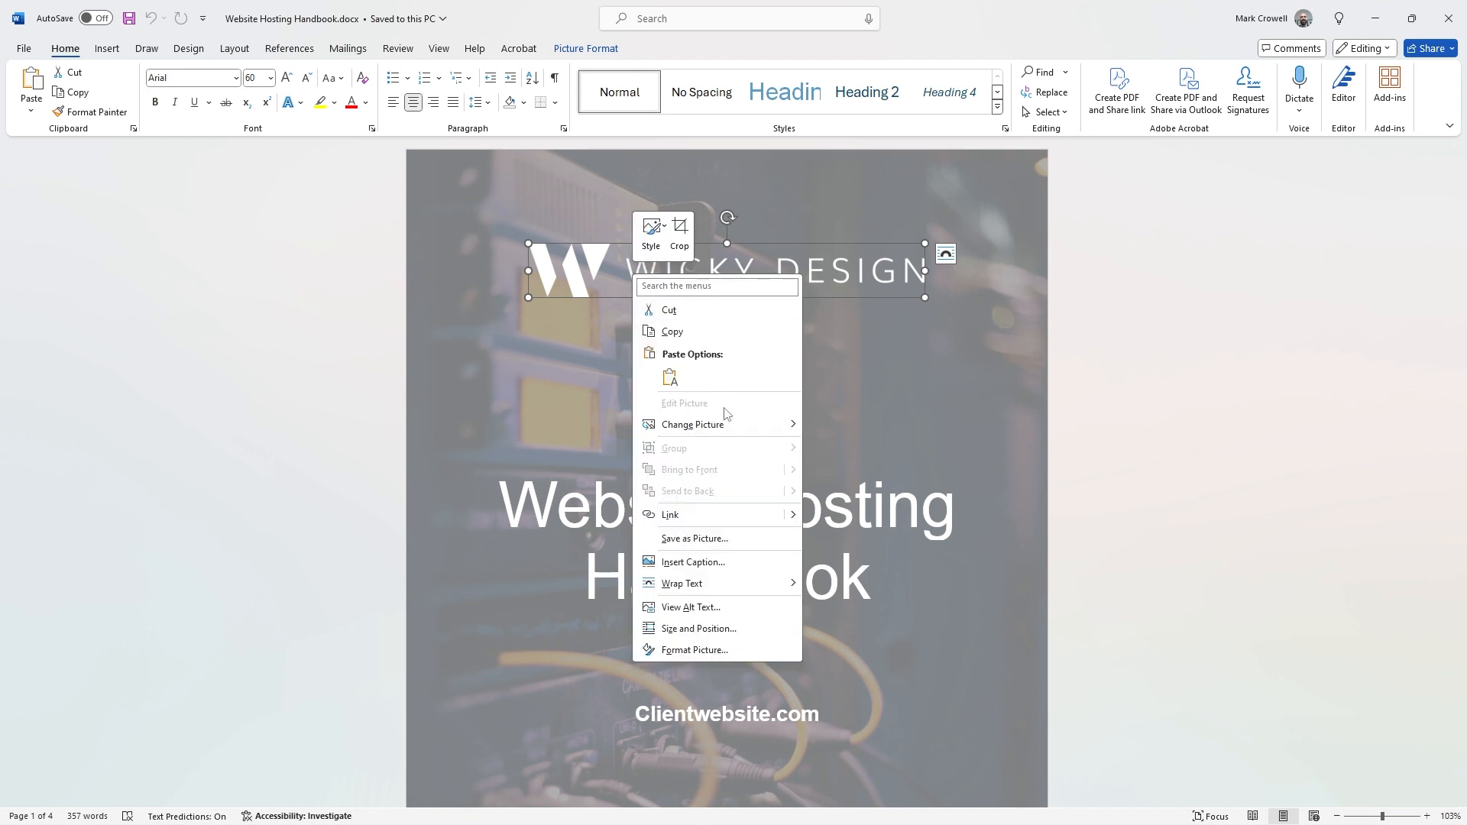
mouse_move(730, 426)
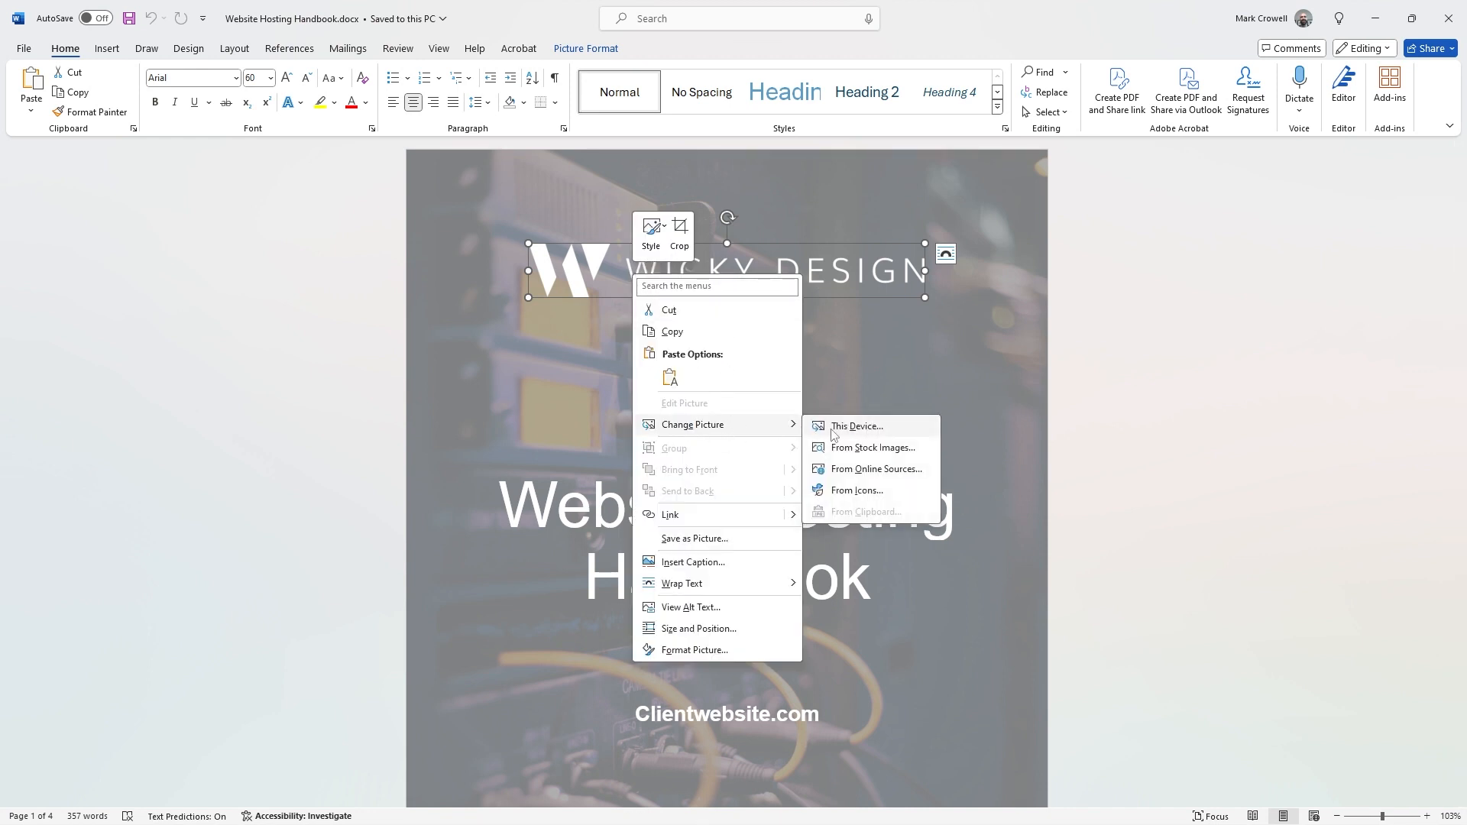
click(1138, 396)
click(1135, 397)
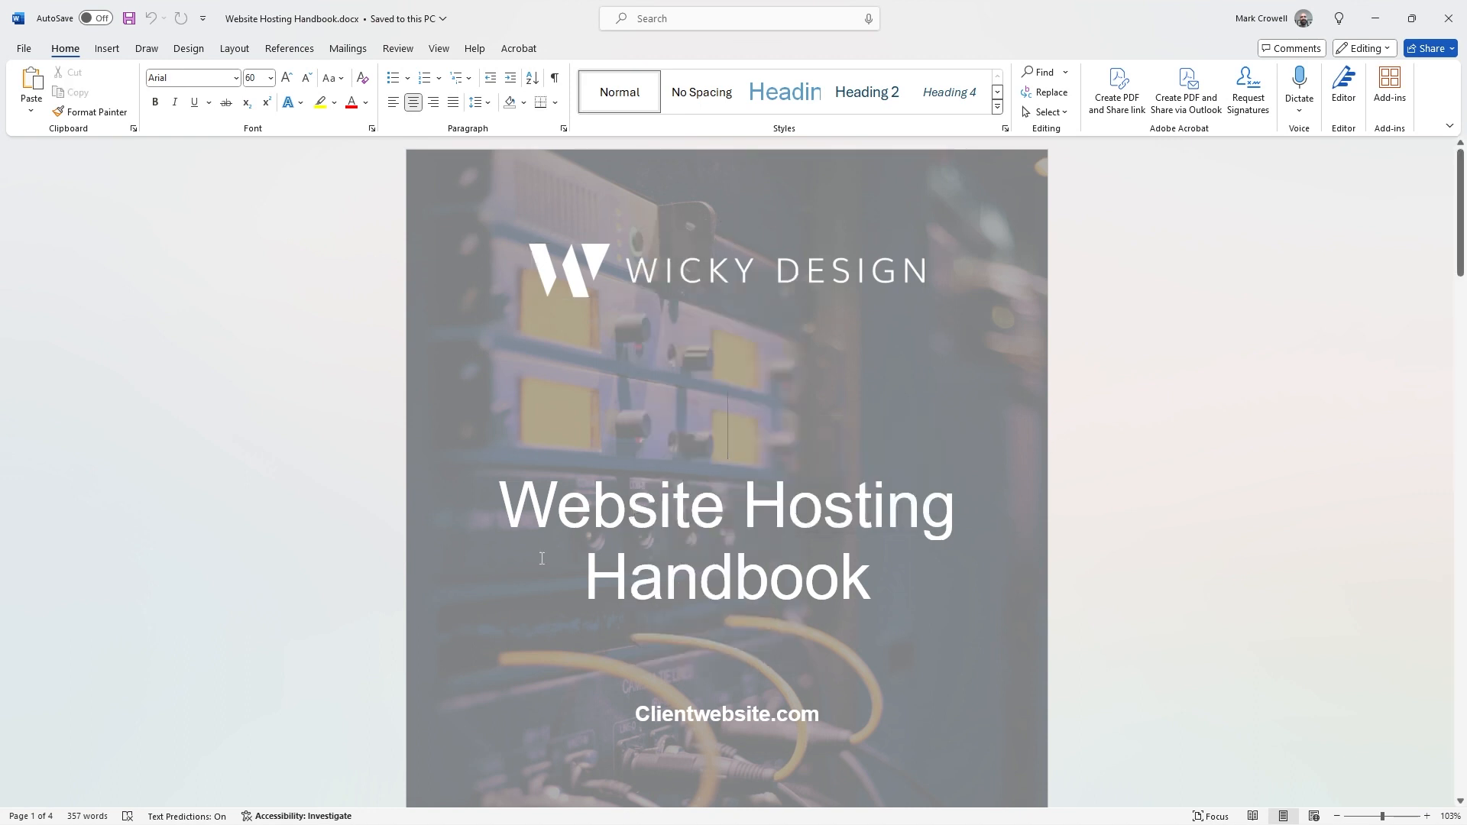
double_click(754, 574)
click(1252, 466)
Open the header of page 2 for editing and select its blue banner shape.
scroll(1222, 457, down, 3)
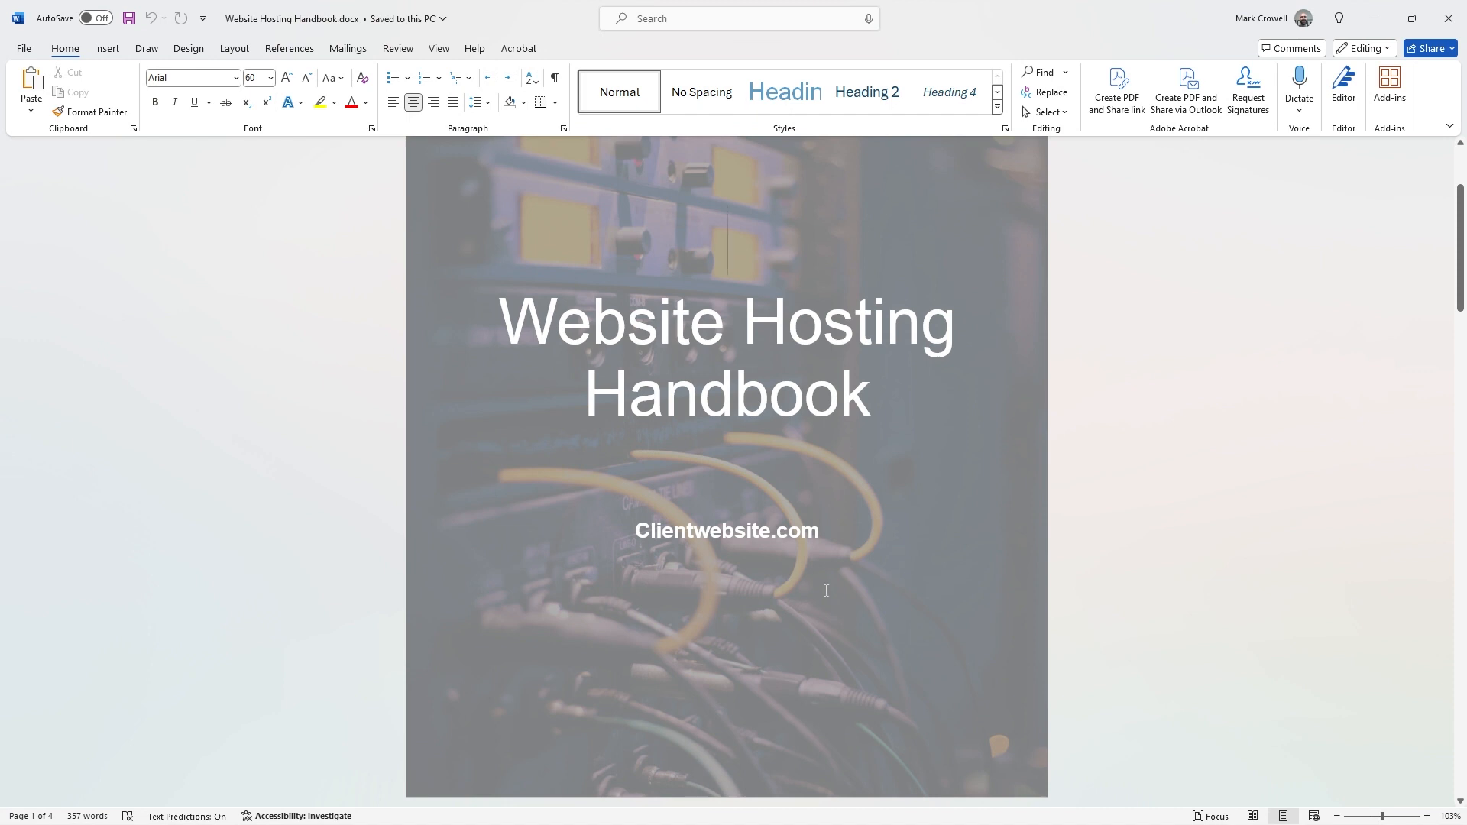
scroll(1304, 391, down, 8)
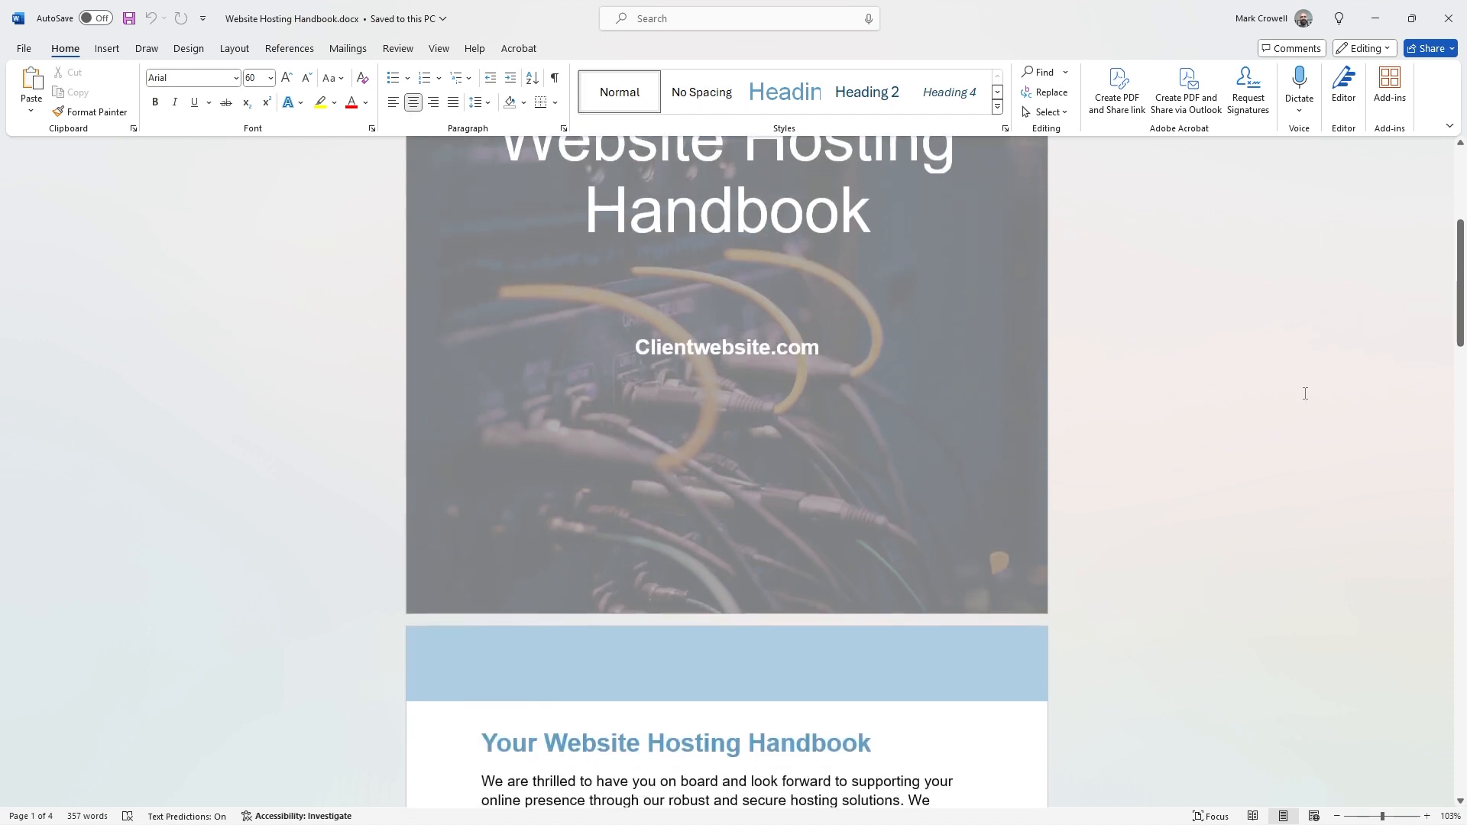
scroll(1310, 393, down, 1)
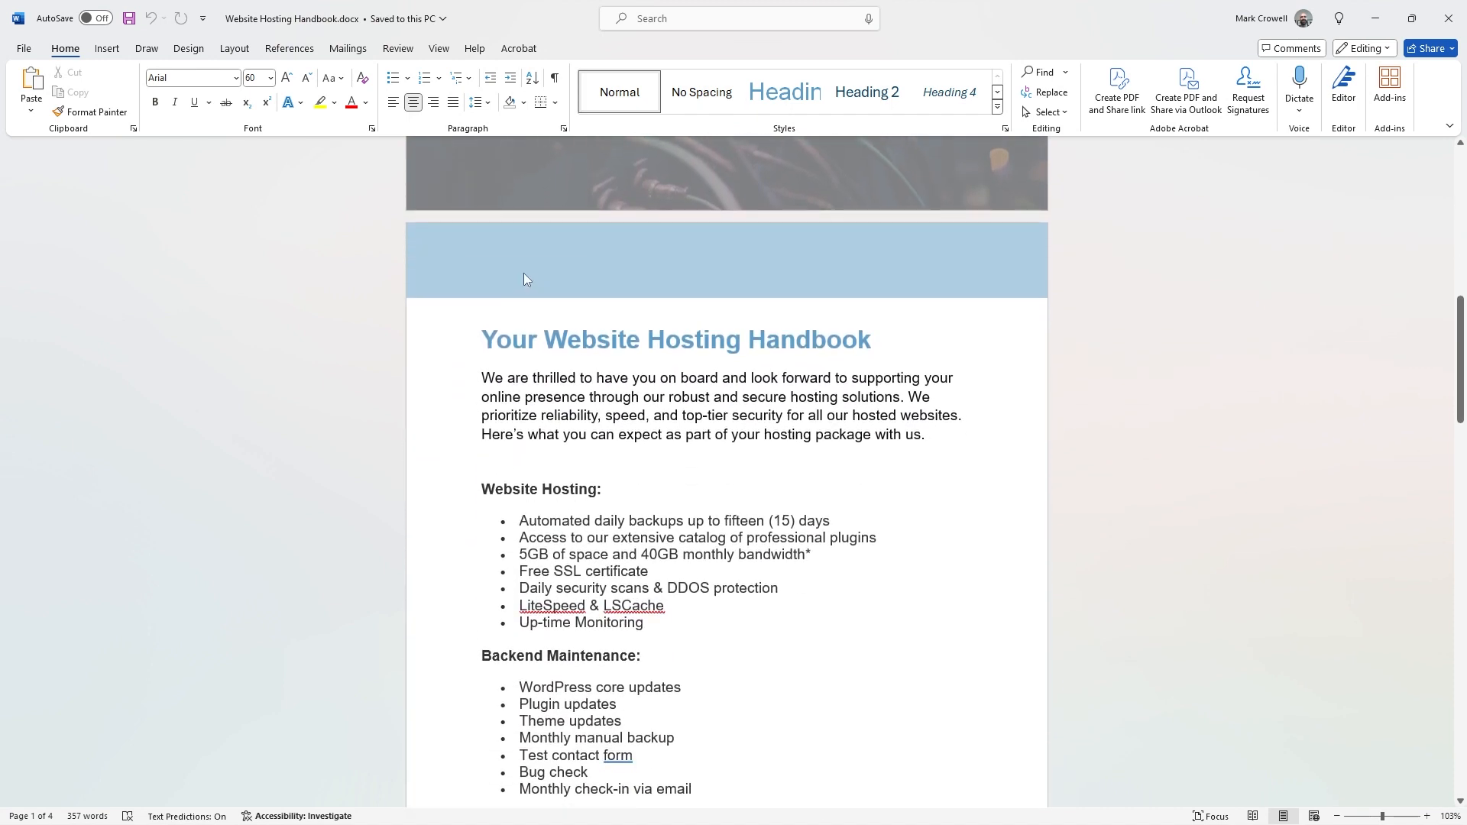
scroll(525, 273, down, 1)
click(441, 236)
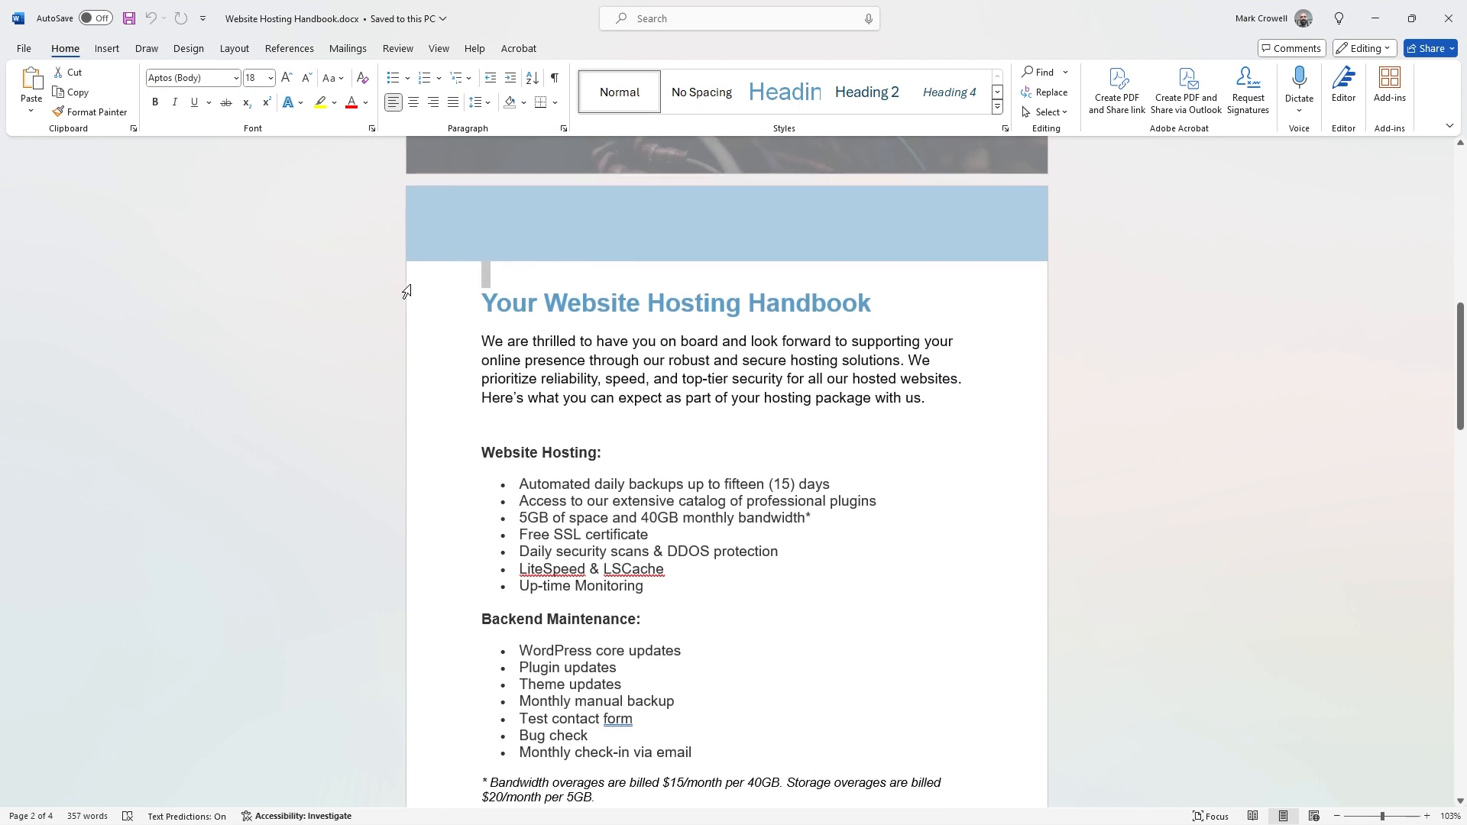
scroll(406, 288, down, 3)
scroll(370, 463, up, 3)
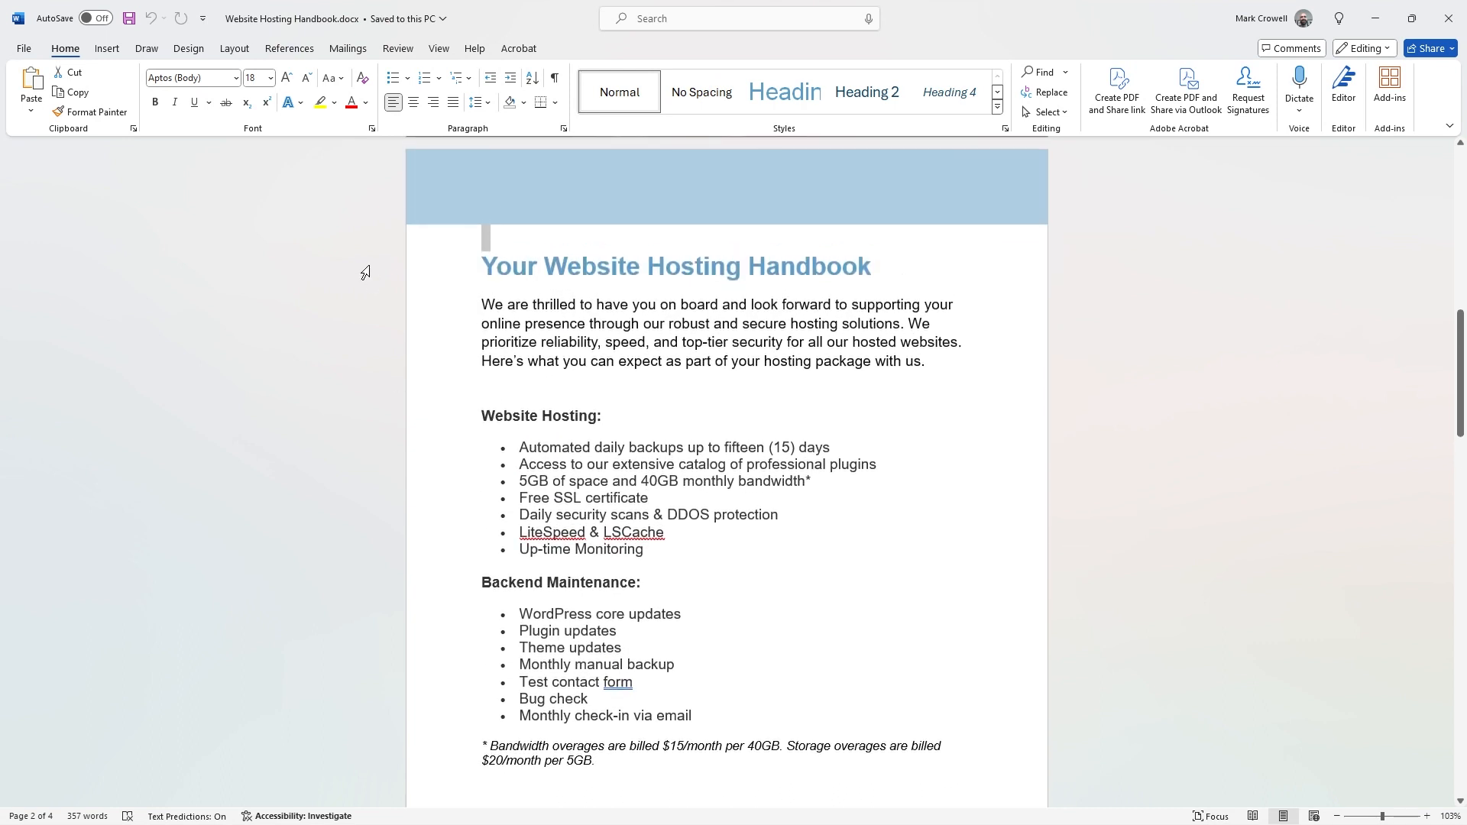
click(353, 275)
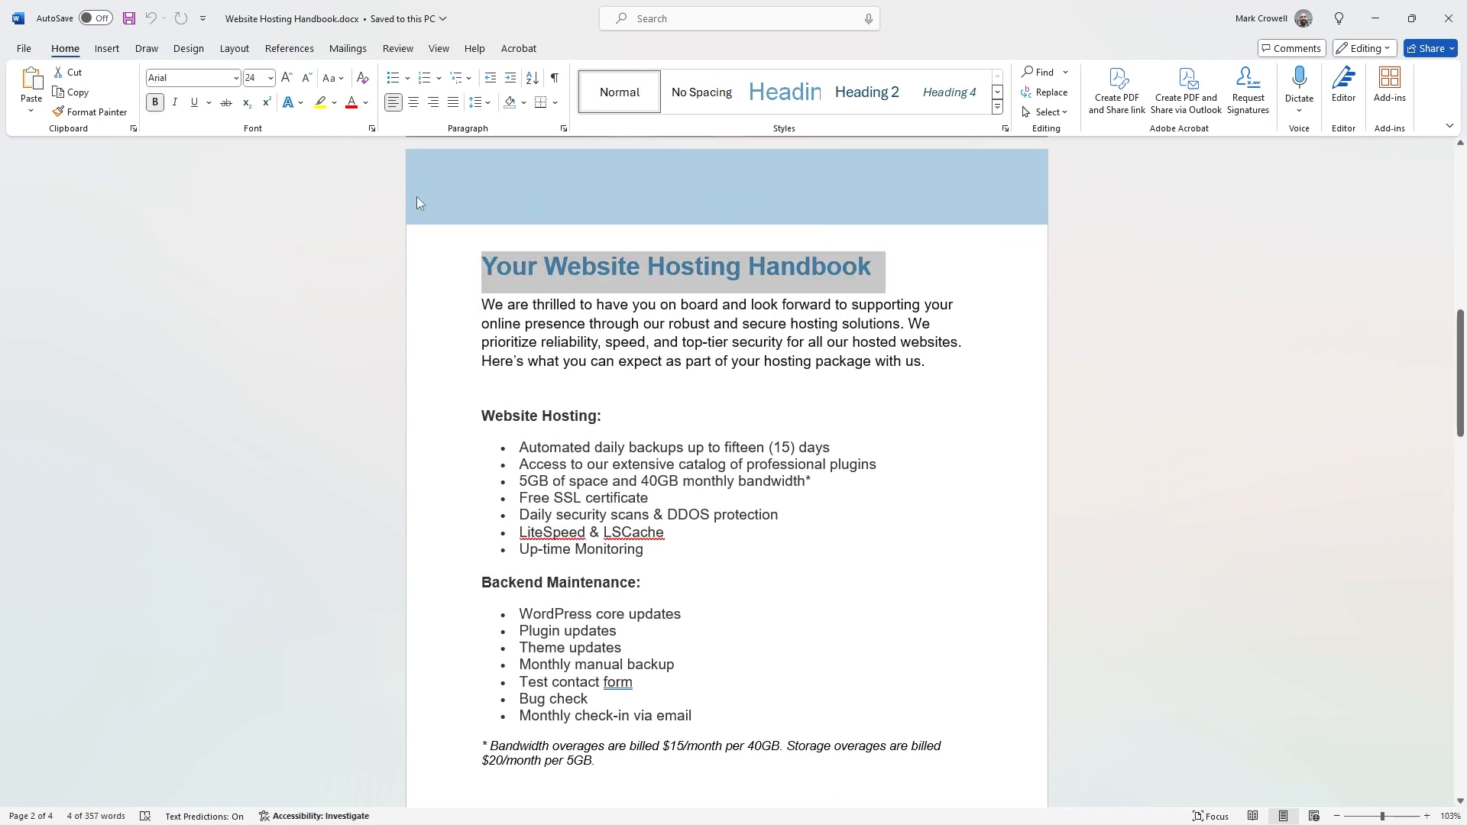
click(464, 217)
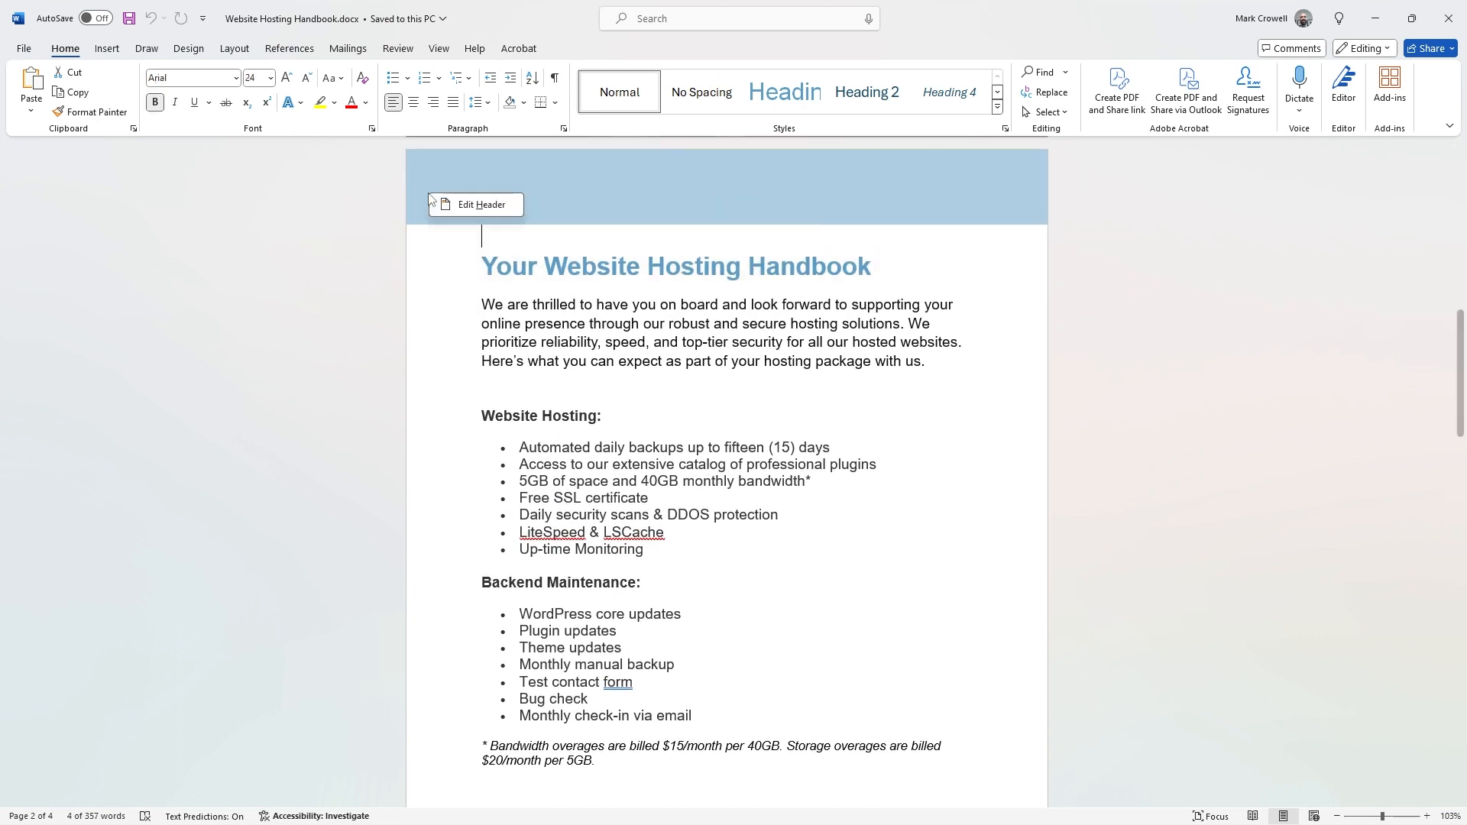
click(468, 208)
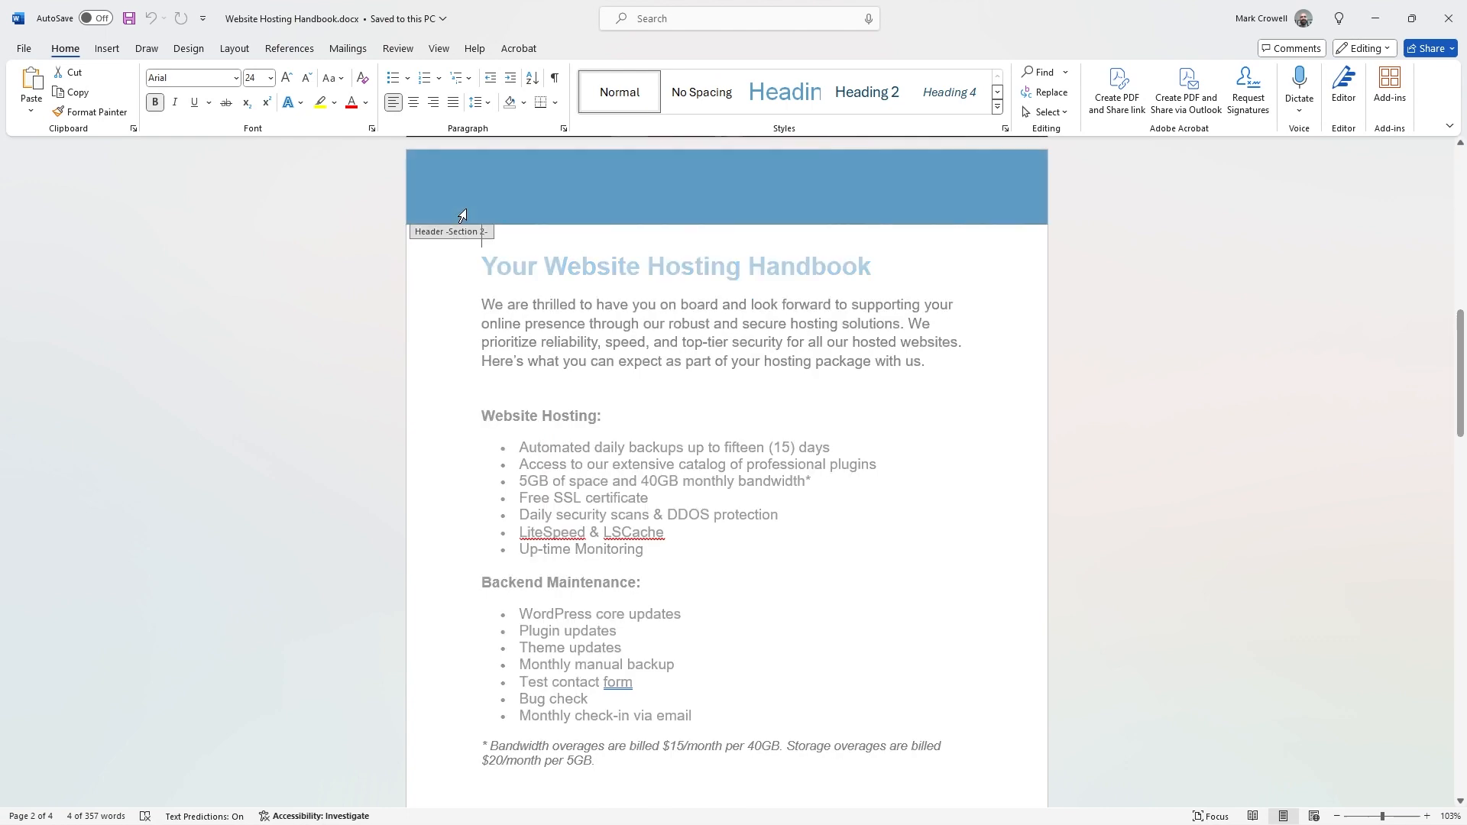
click(512, 200)
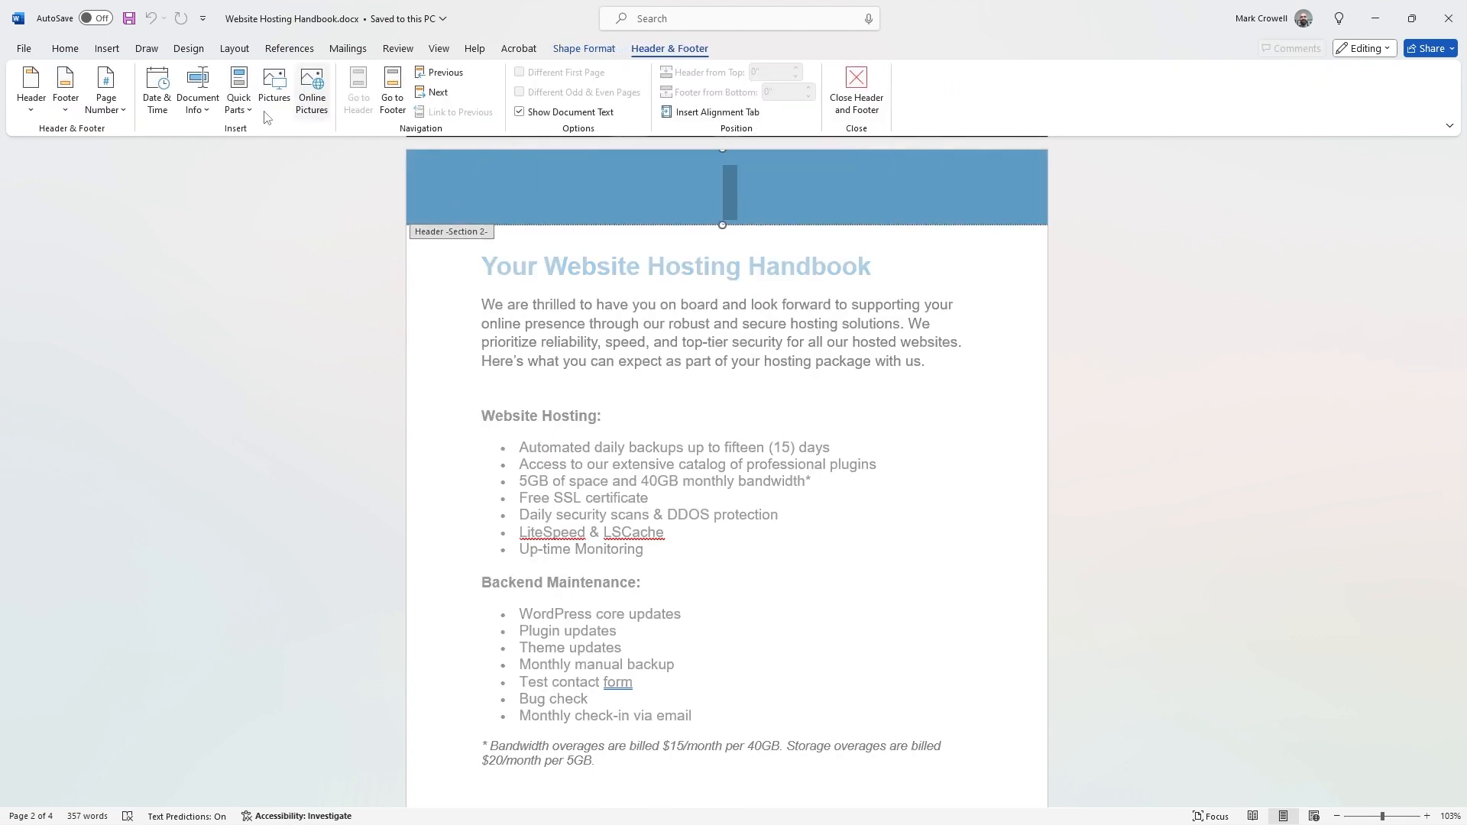
Fill the header banner with the darkest purple theme colour and check the banner on the following page.
click(583, 52)
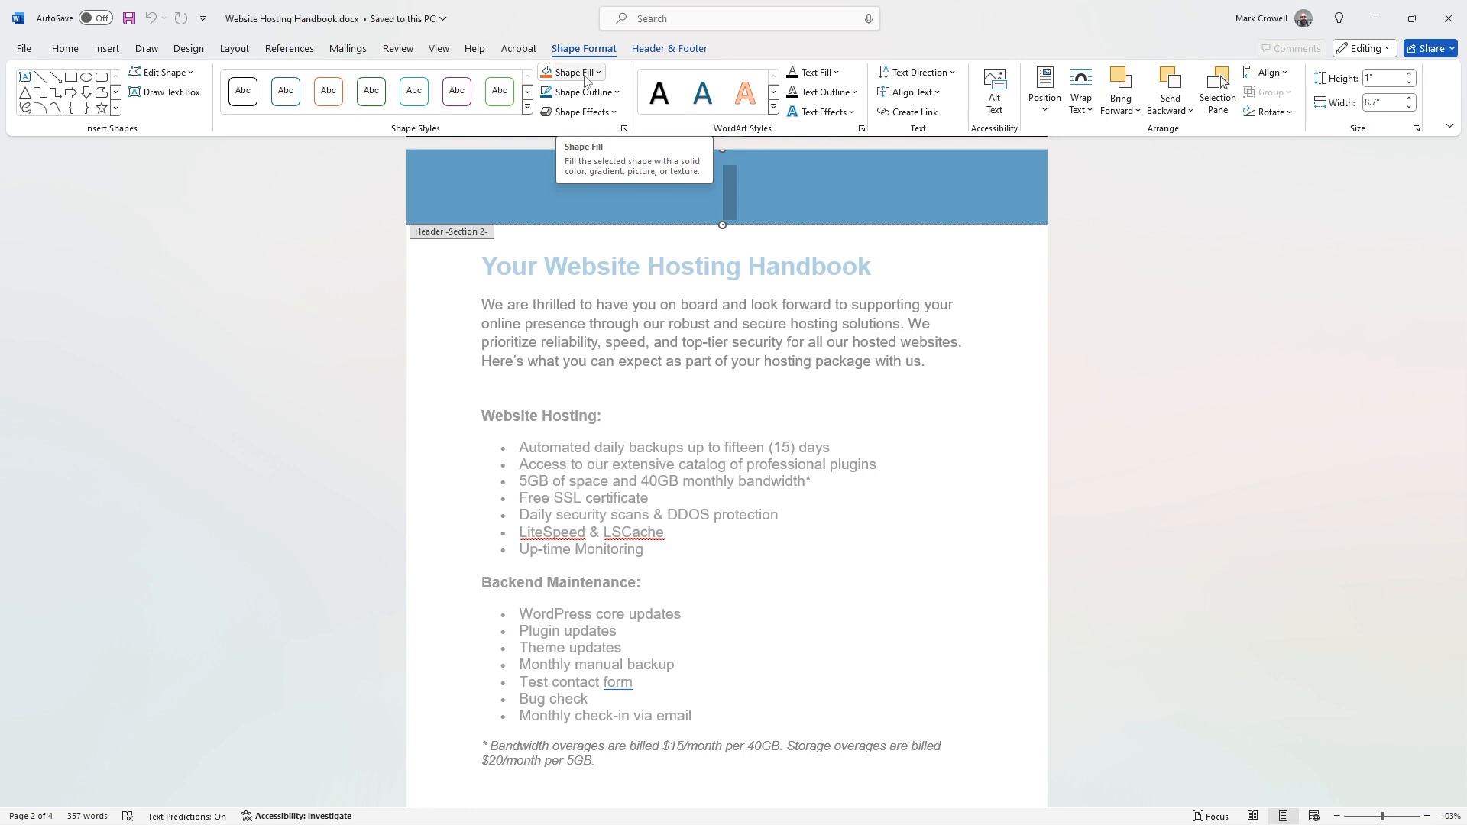
click(599, 77)
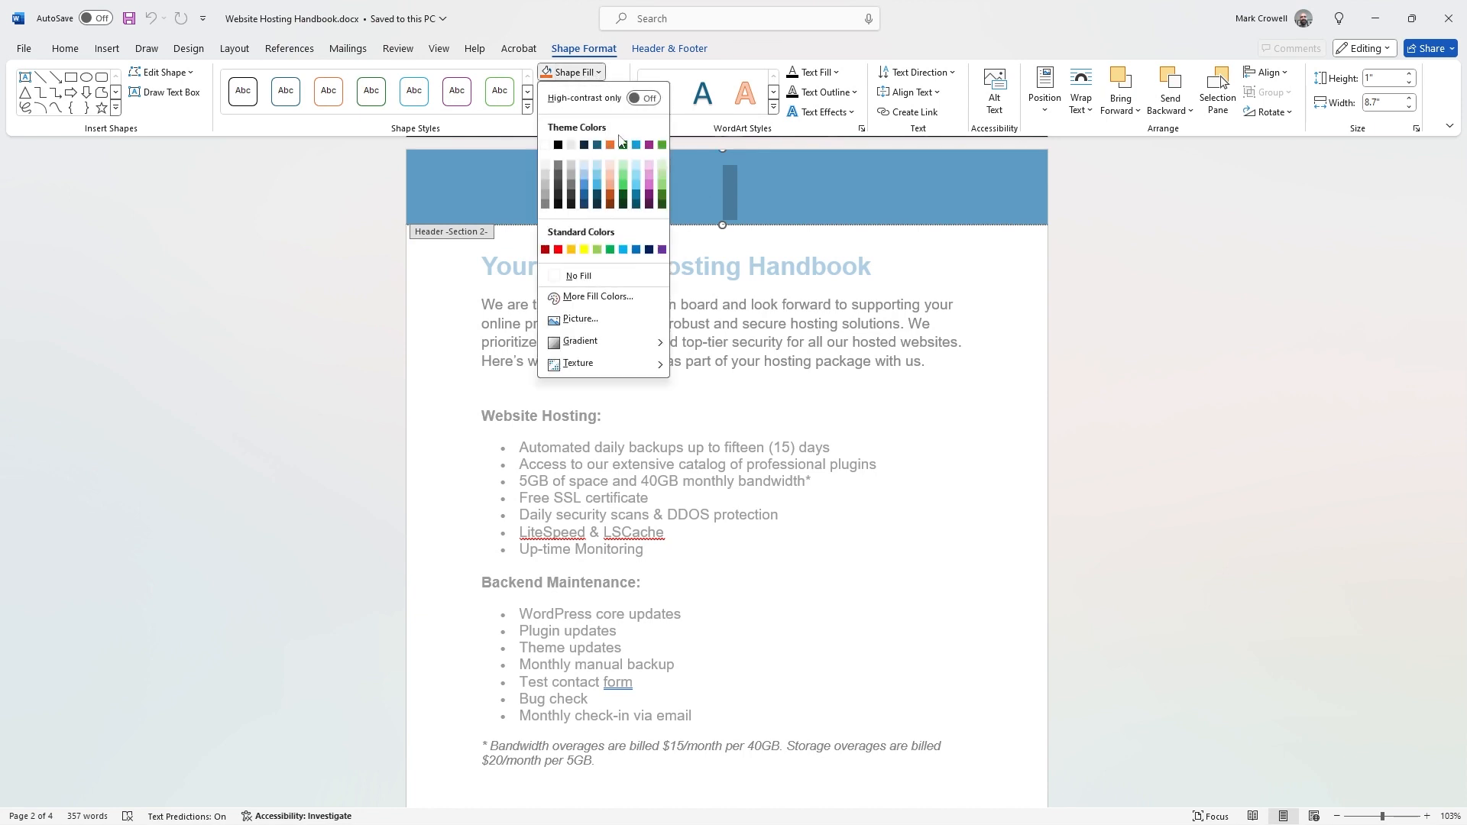
click(653, 205)
scroll(795, 328, down, 3)
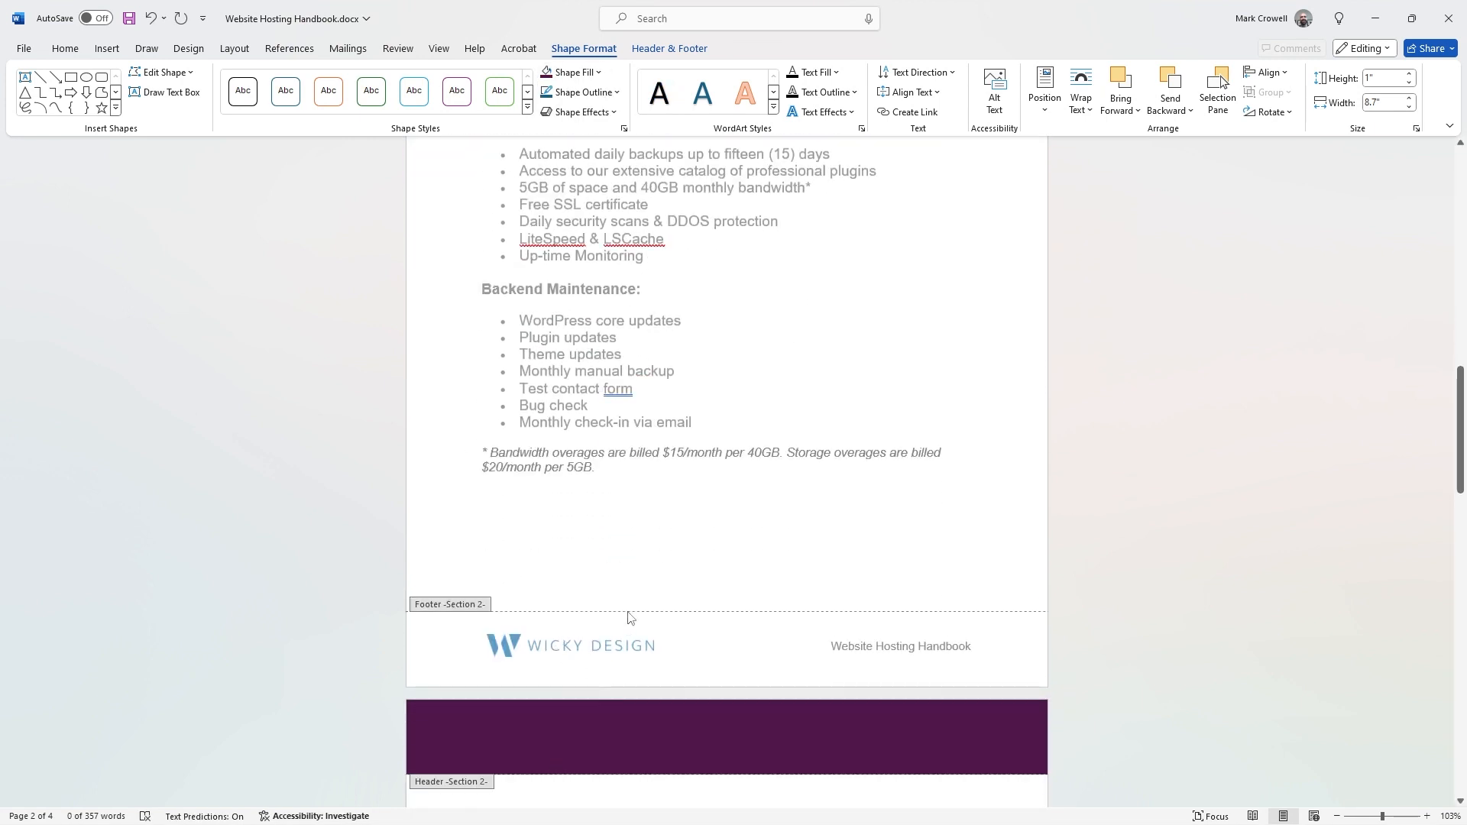
Undo the banner's fill change and close the header.
key(ctrl+z)
scroll(692, 583, up, 3)
scroll(692, 583, up, 2)
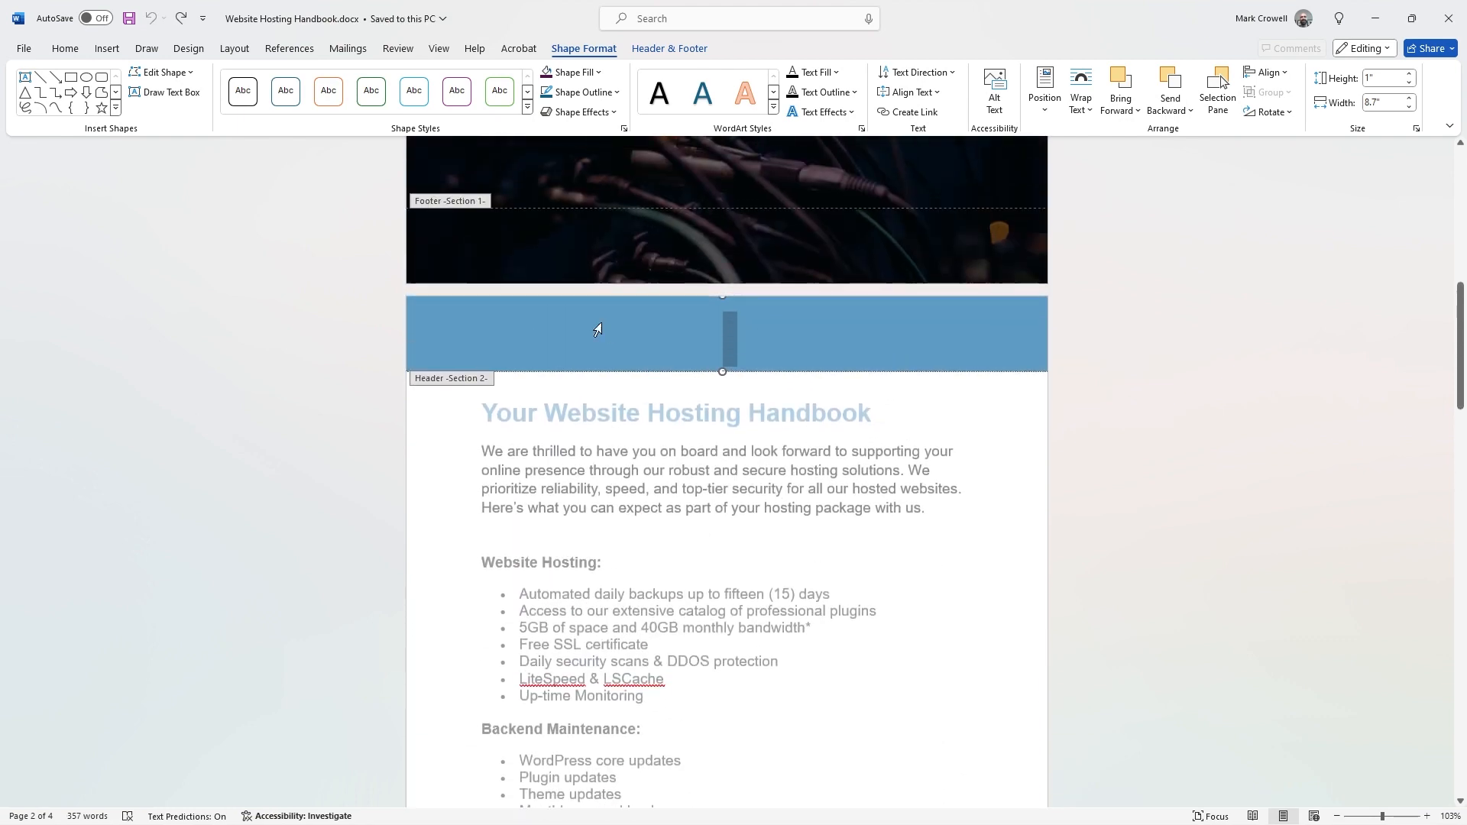
scroll(374, 478, down, 4)
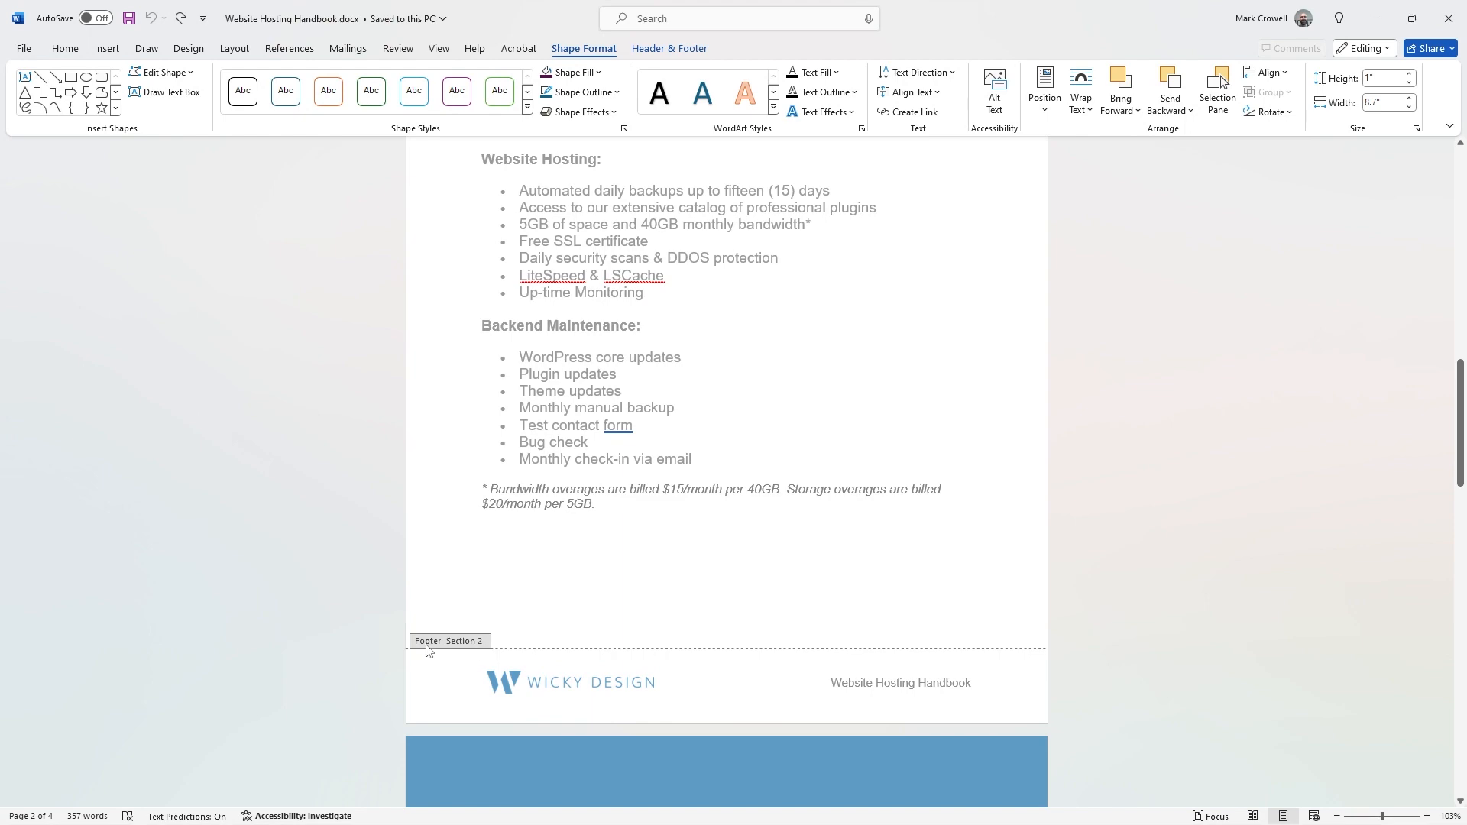
click(346, 585)
double_click(419, 571)
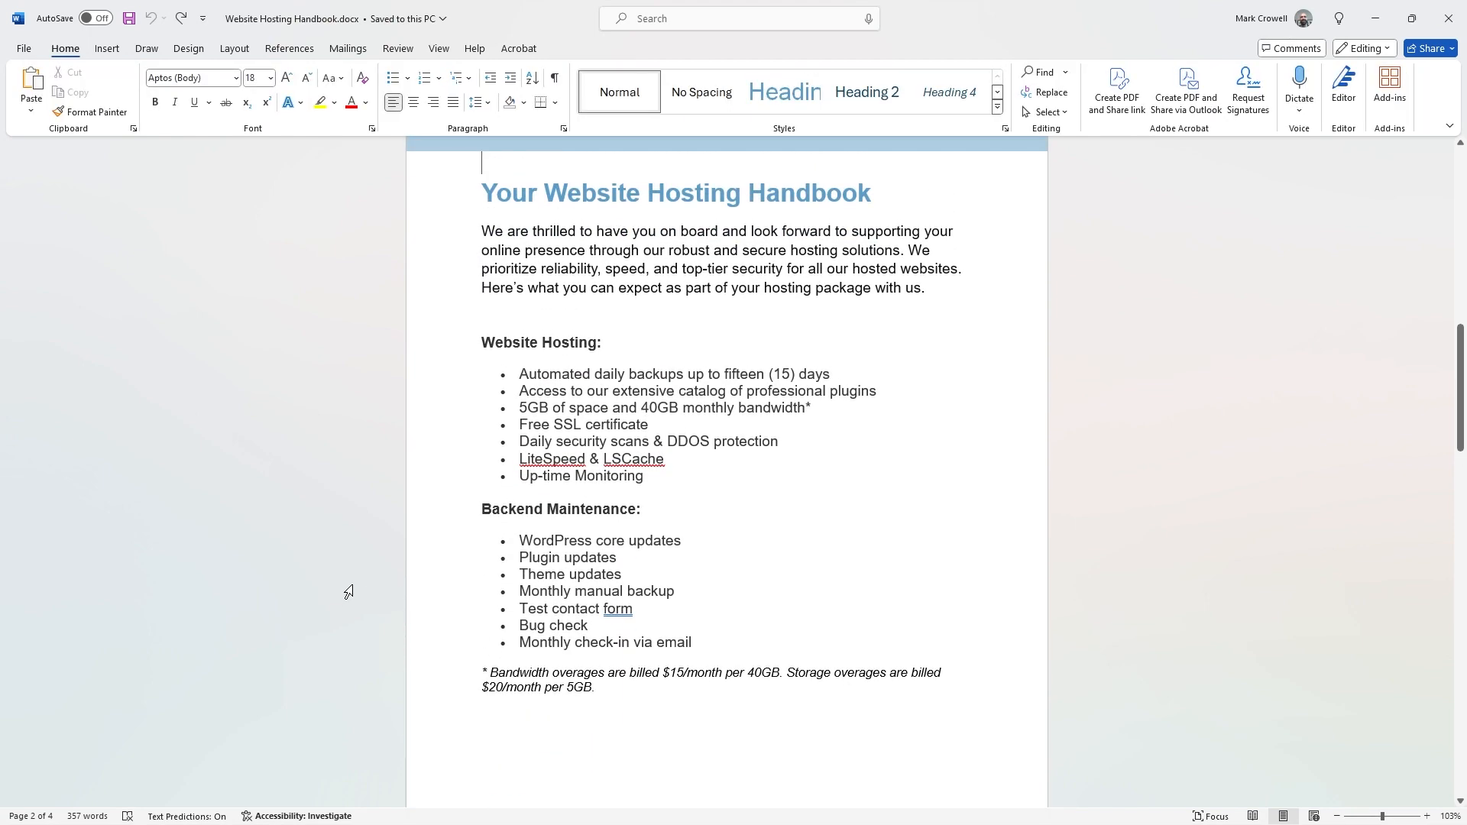
Open the page 2 footer for editing, check the source options for replacing its Wicky Design logo, and dismiss them without choosing one.
scroll(350, 586, down, 3)
mouse_move(446, 591)
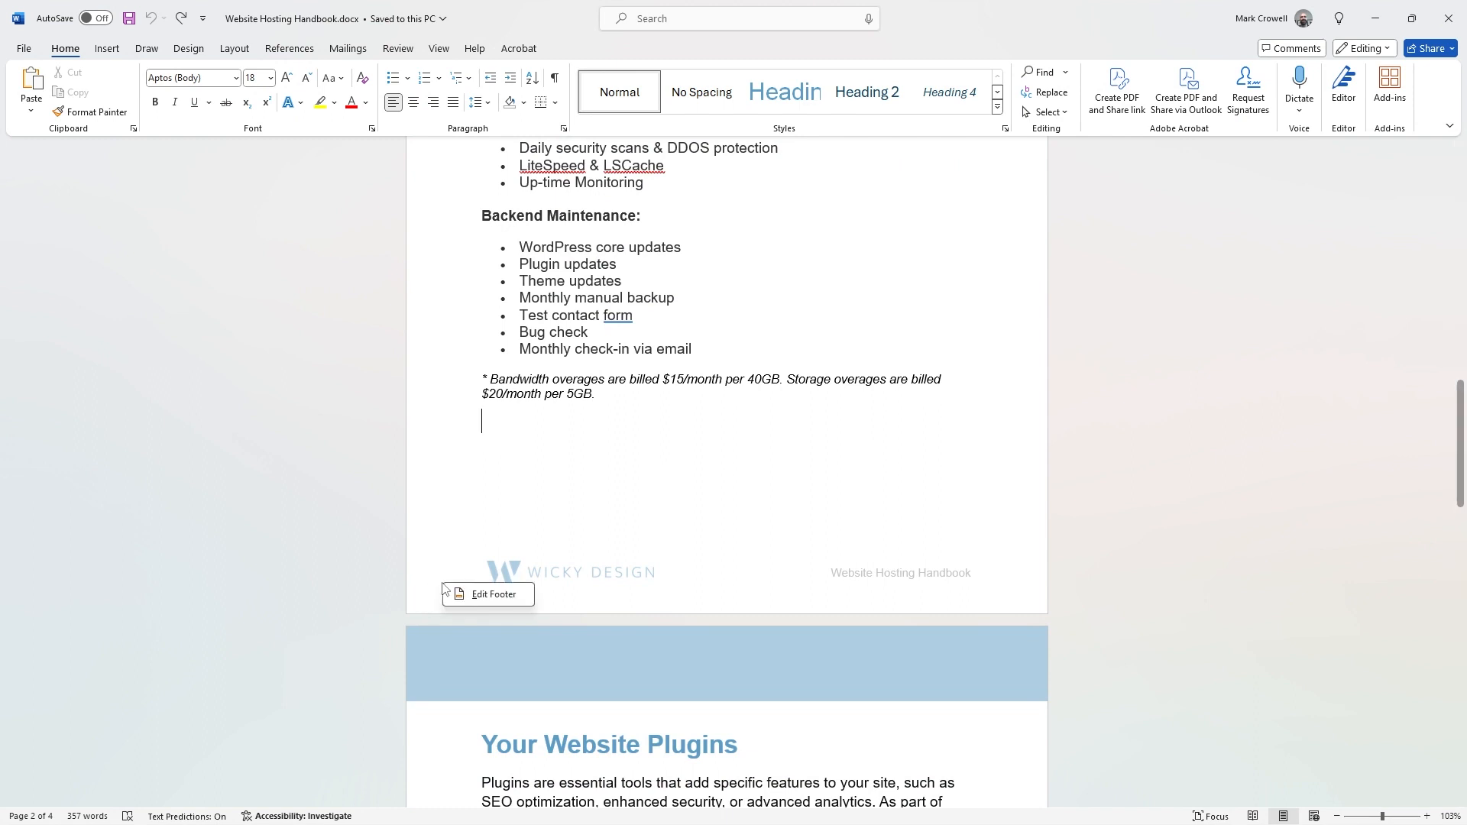
click(503, 601)
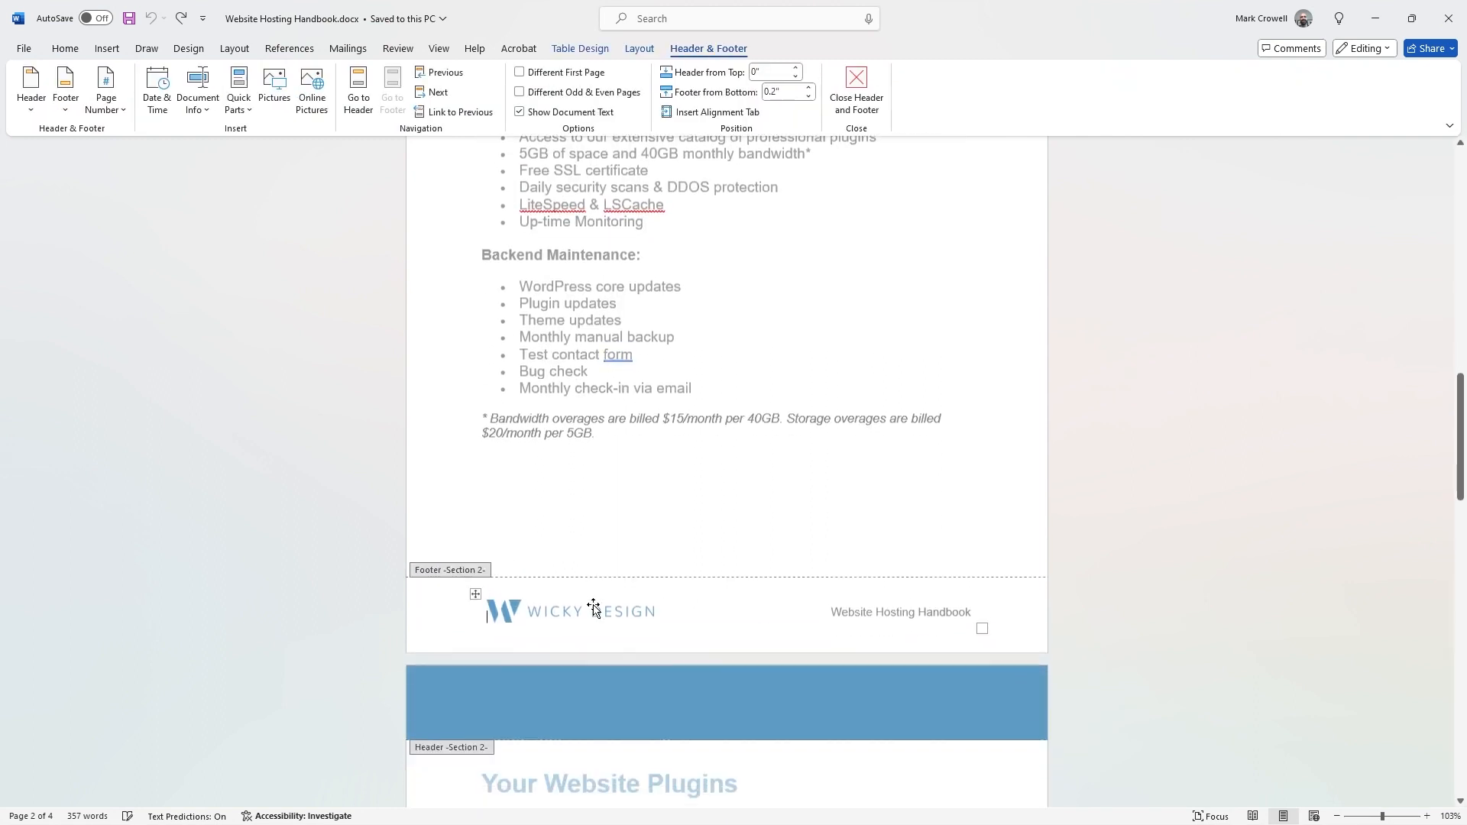
click(535, 606)
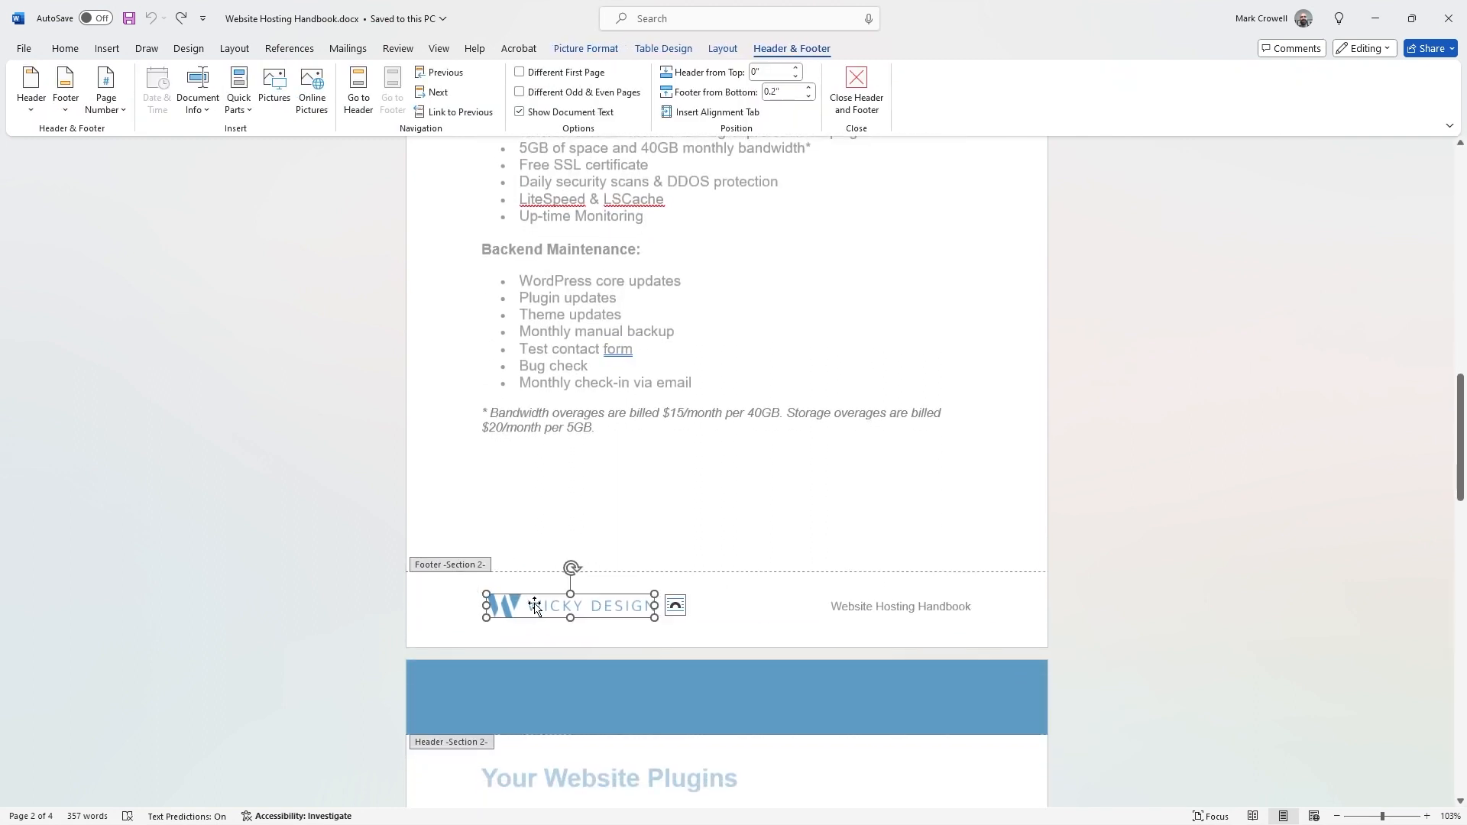
right_click(535, 606)
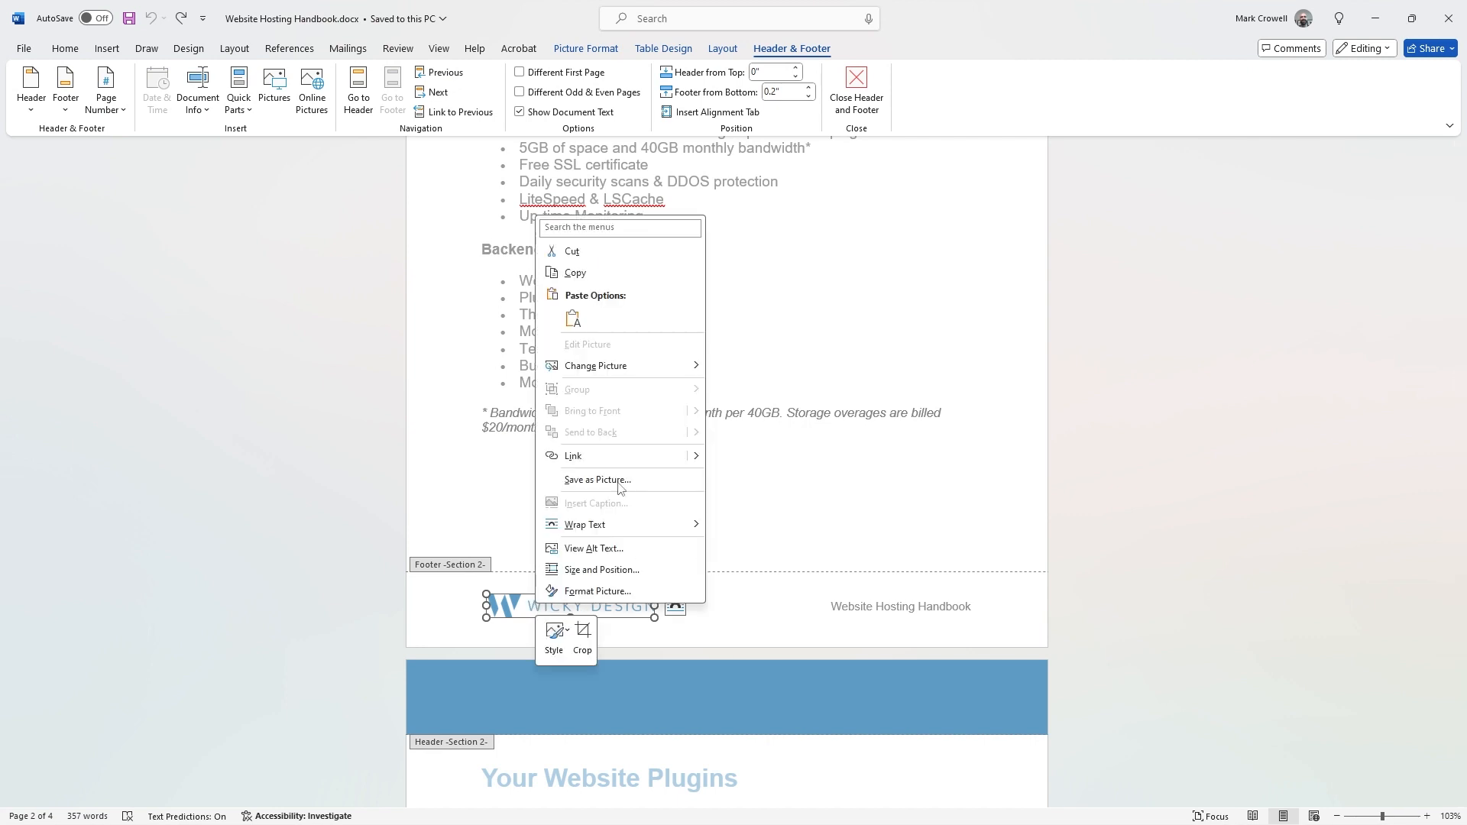
mouse_move(640, 370)
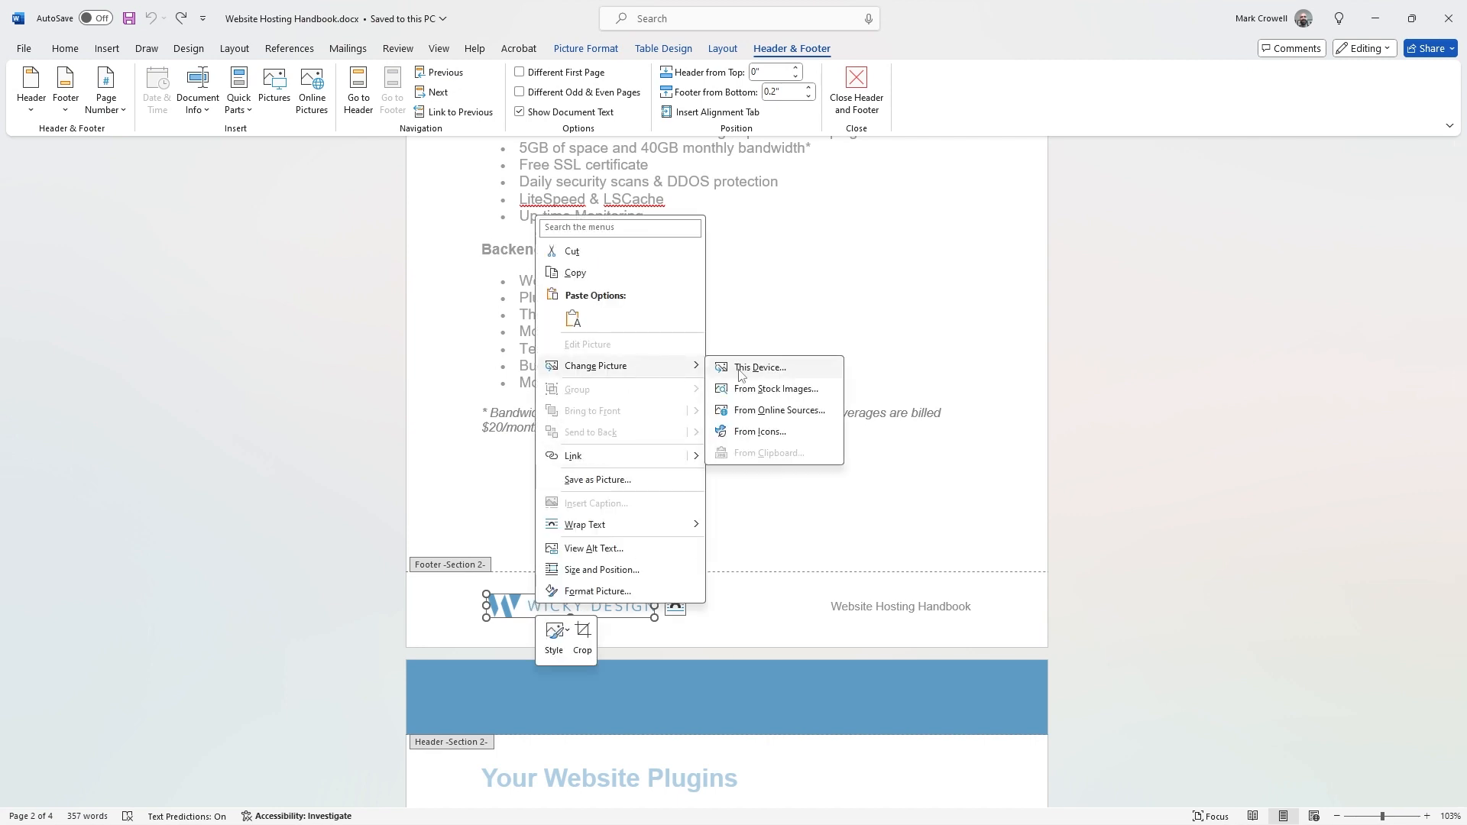
click(1109, 517)
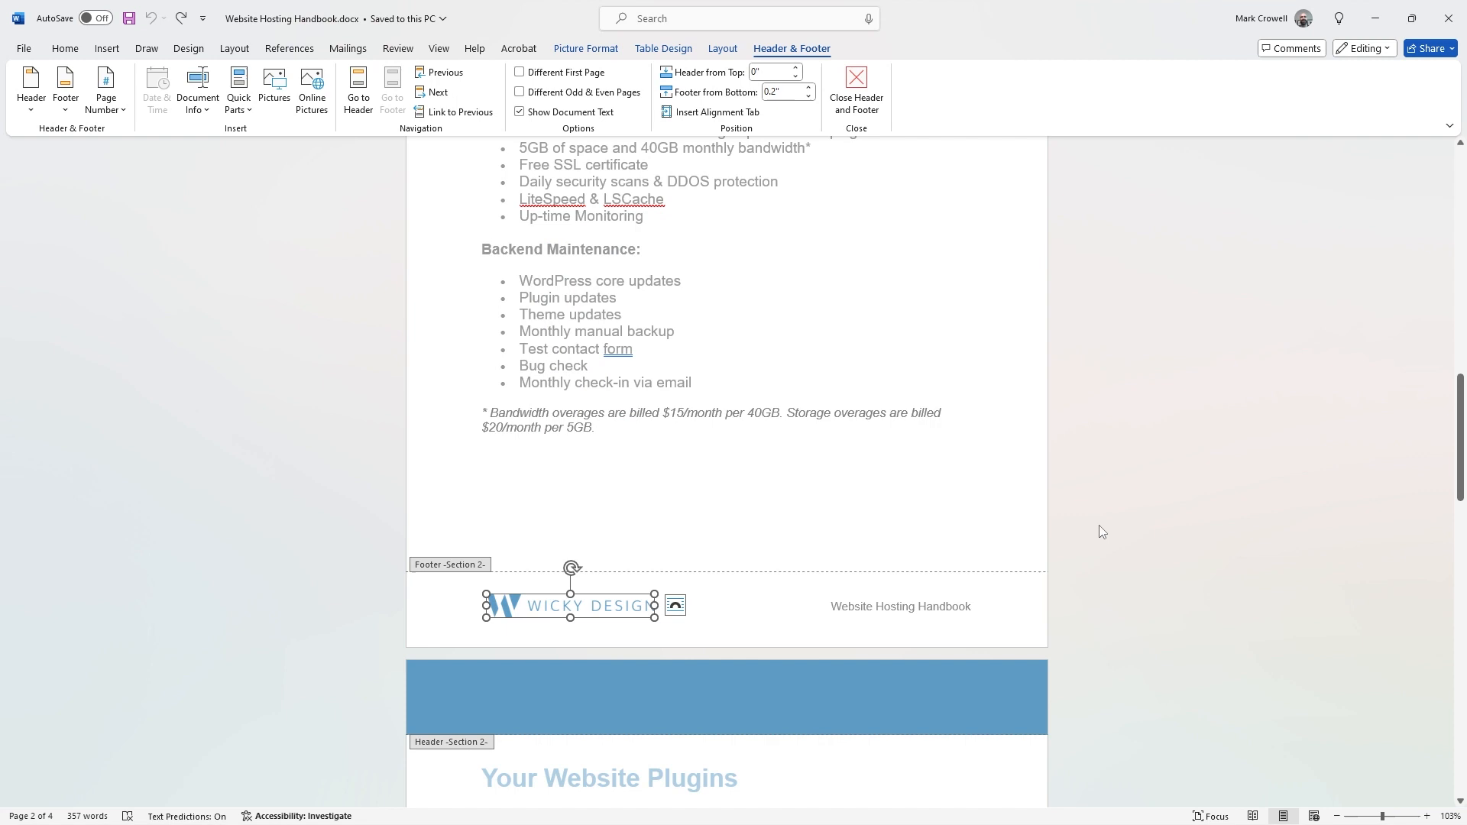
Select the text "Website Hosting Handbook" in the page 2 footer and close the footer without editing it.
click(887, 608)
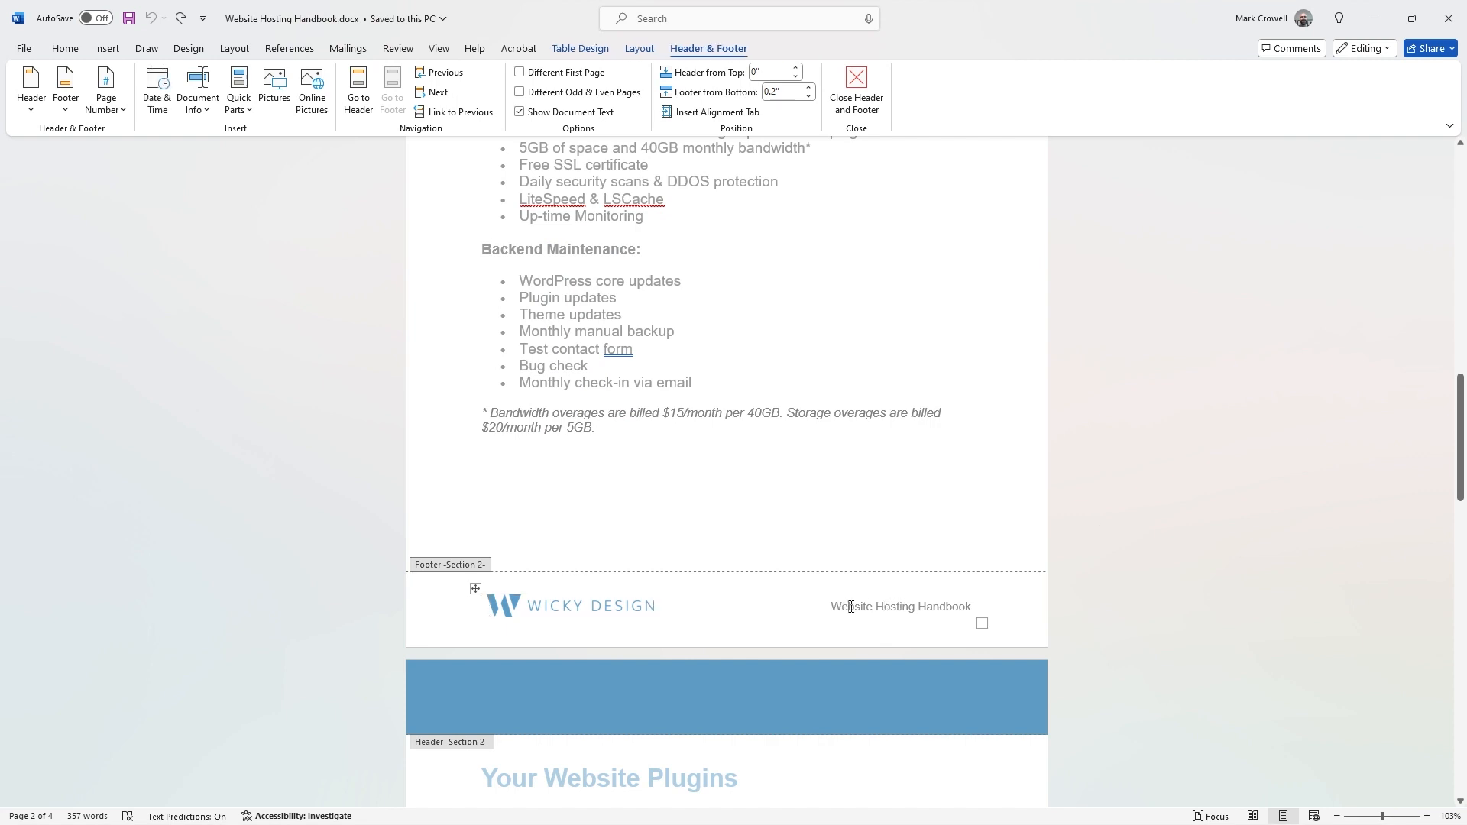
drag(972, 606, 837, 611)
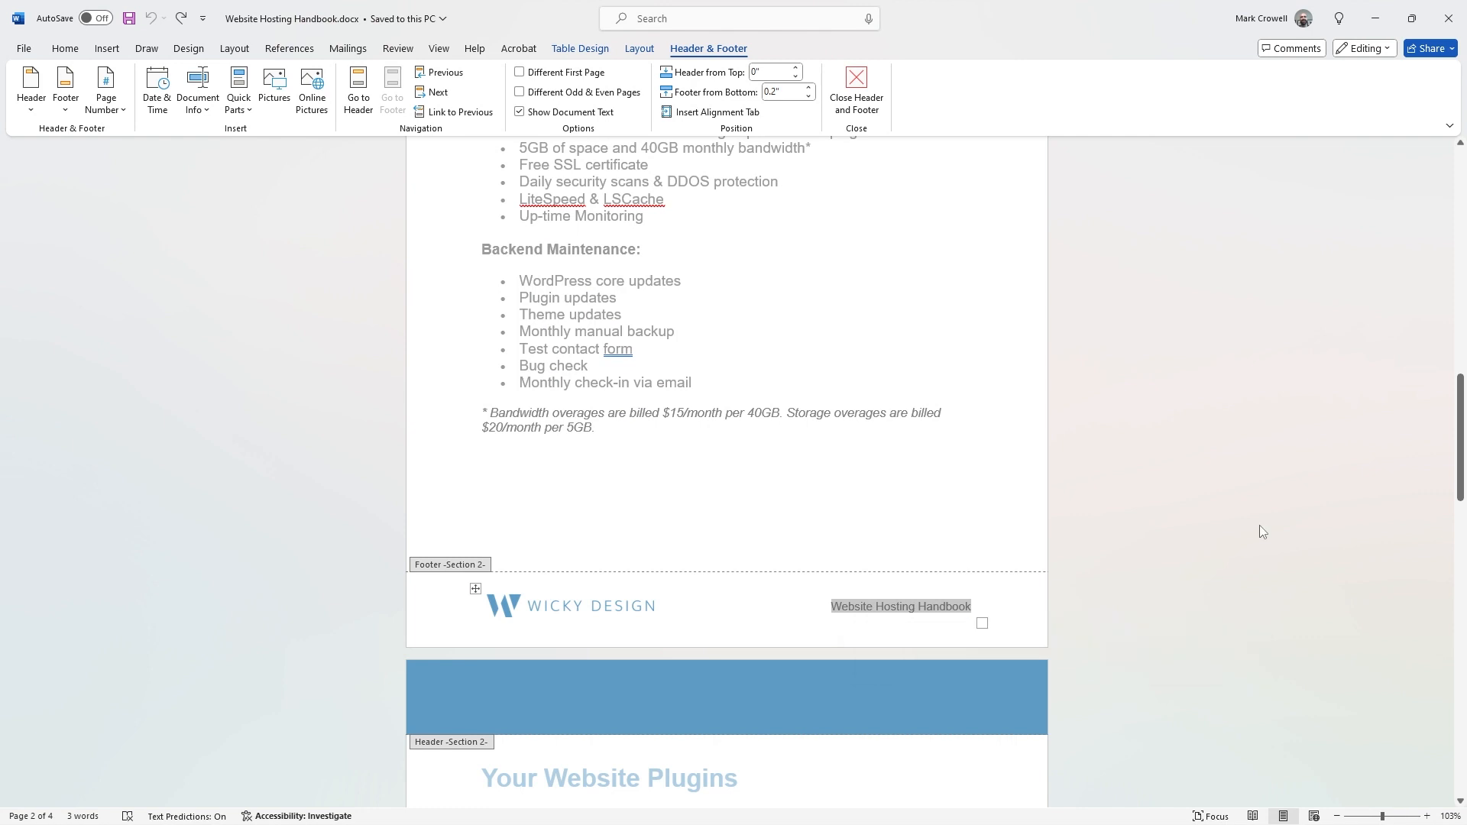
key(Escape)
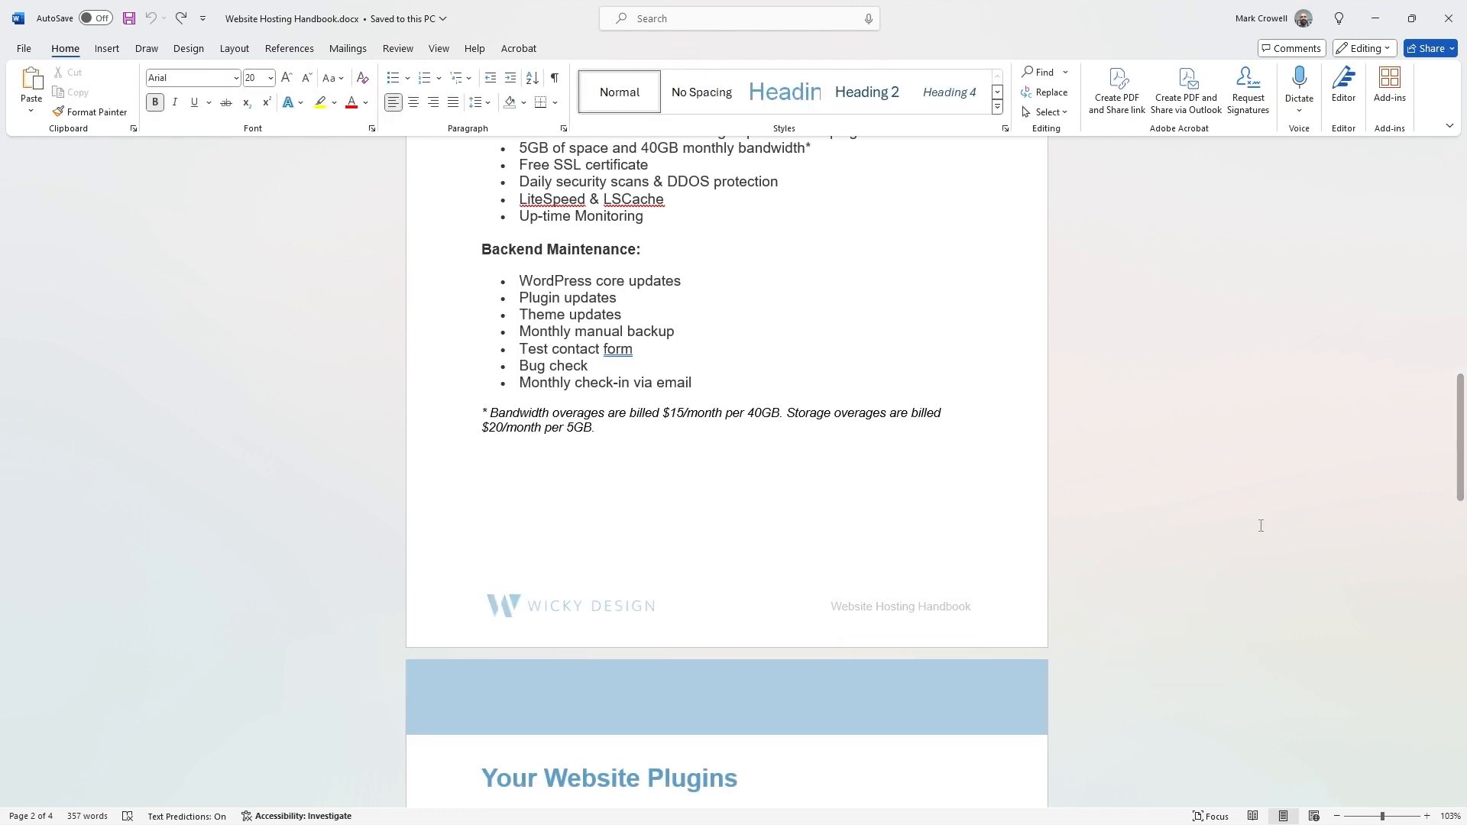
Review the Website Hosting and Backend Maintenance lists on page 2, highlighting the space and bandwidth item and checking the overage note.
scroll(485, 465, up, 3)
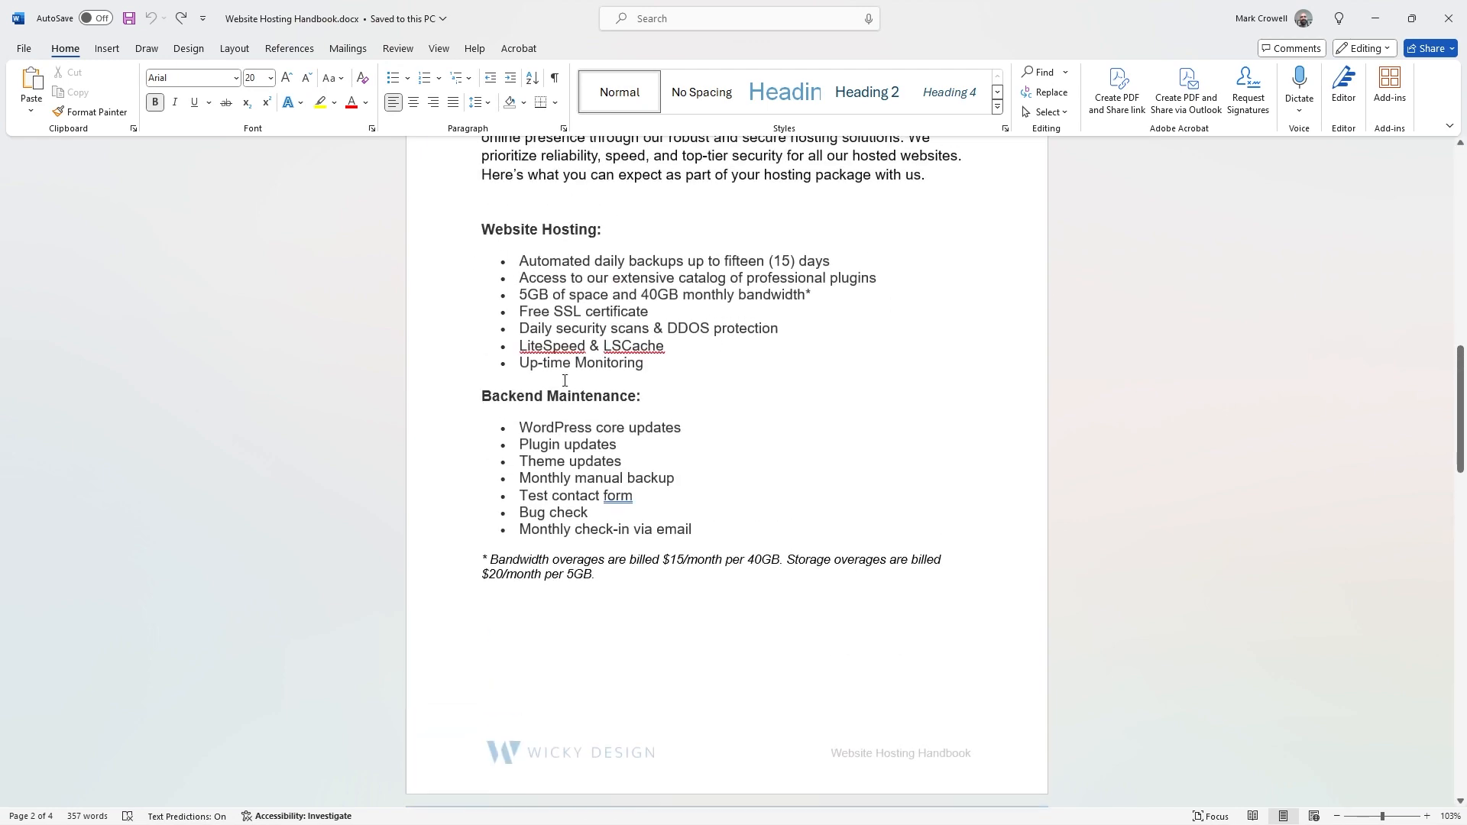
scroll(1179, 477, up, 4)
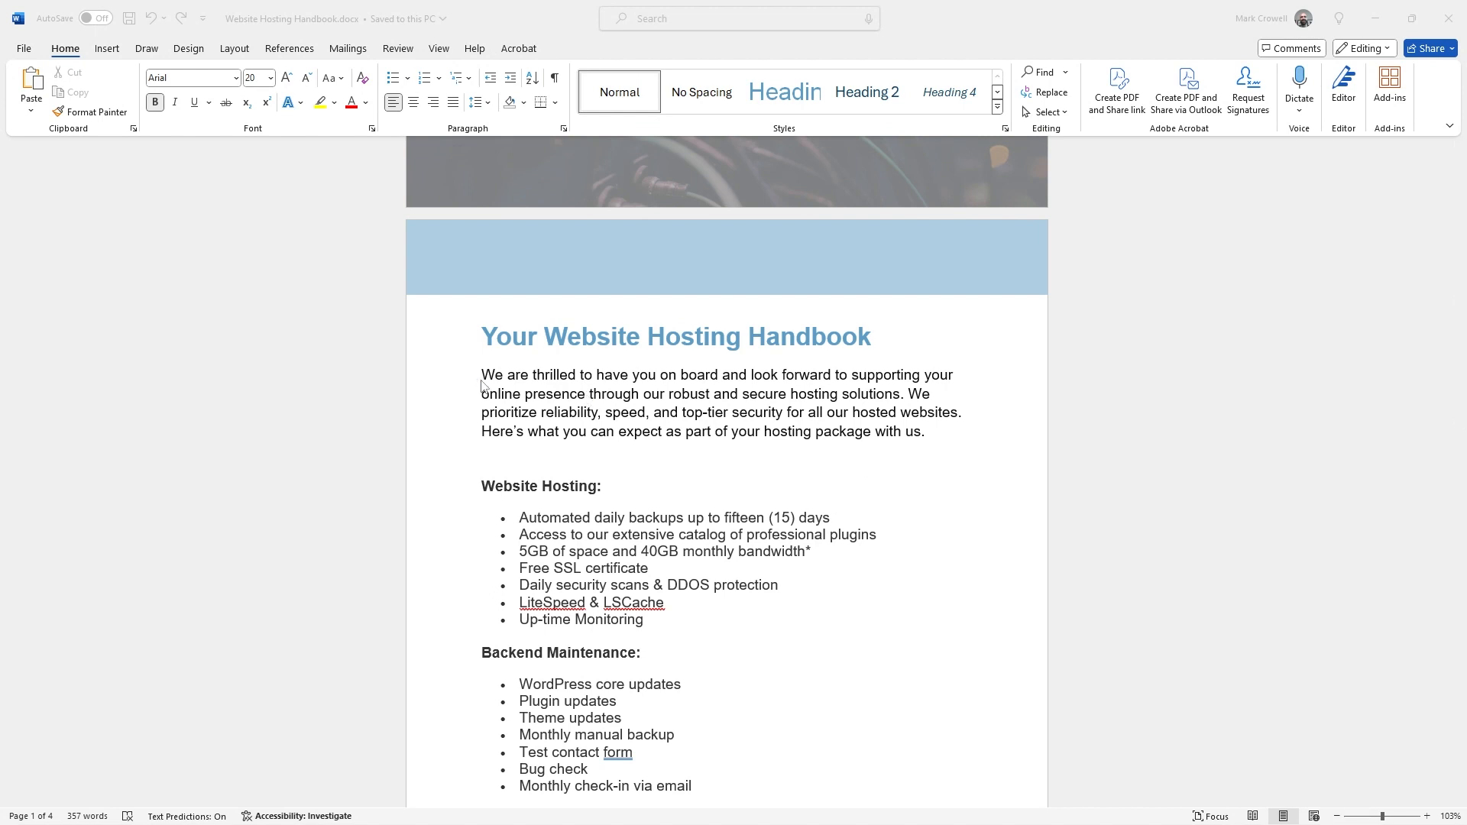
scroll(696, 280, down, 1)
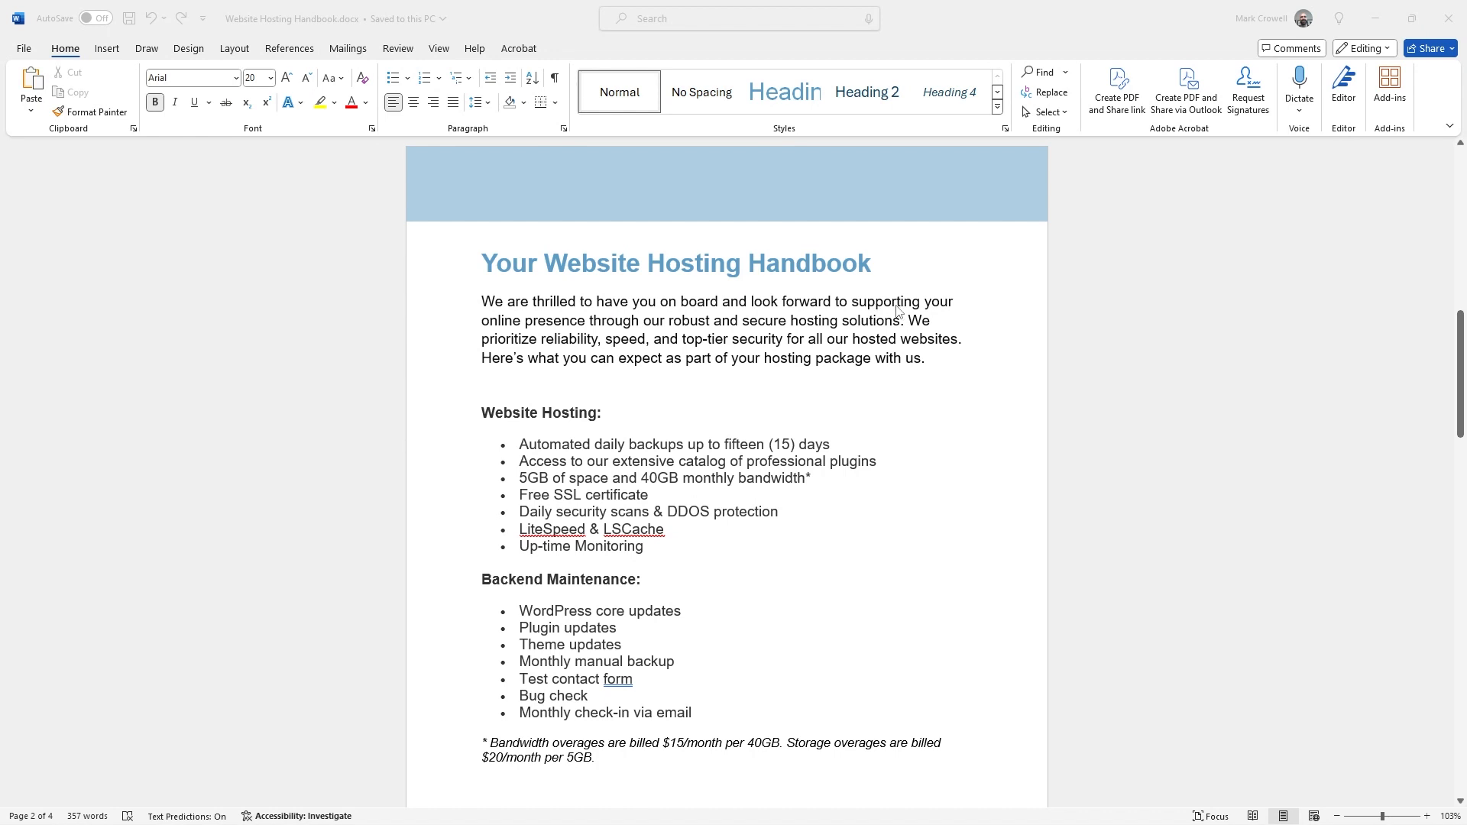
scroll(896, 310, down, 2)
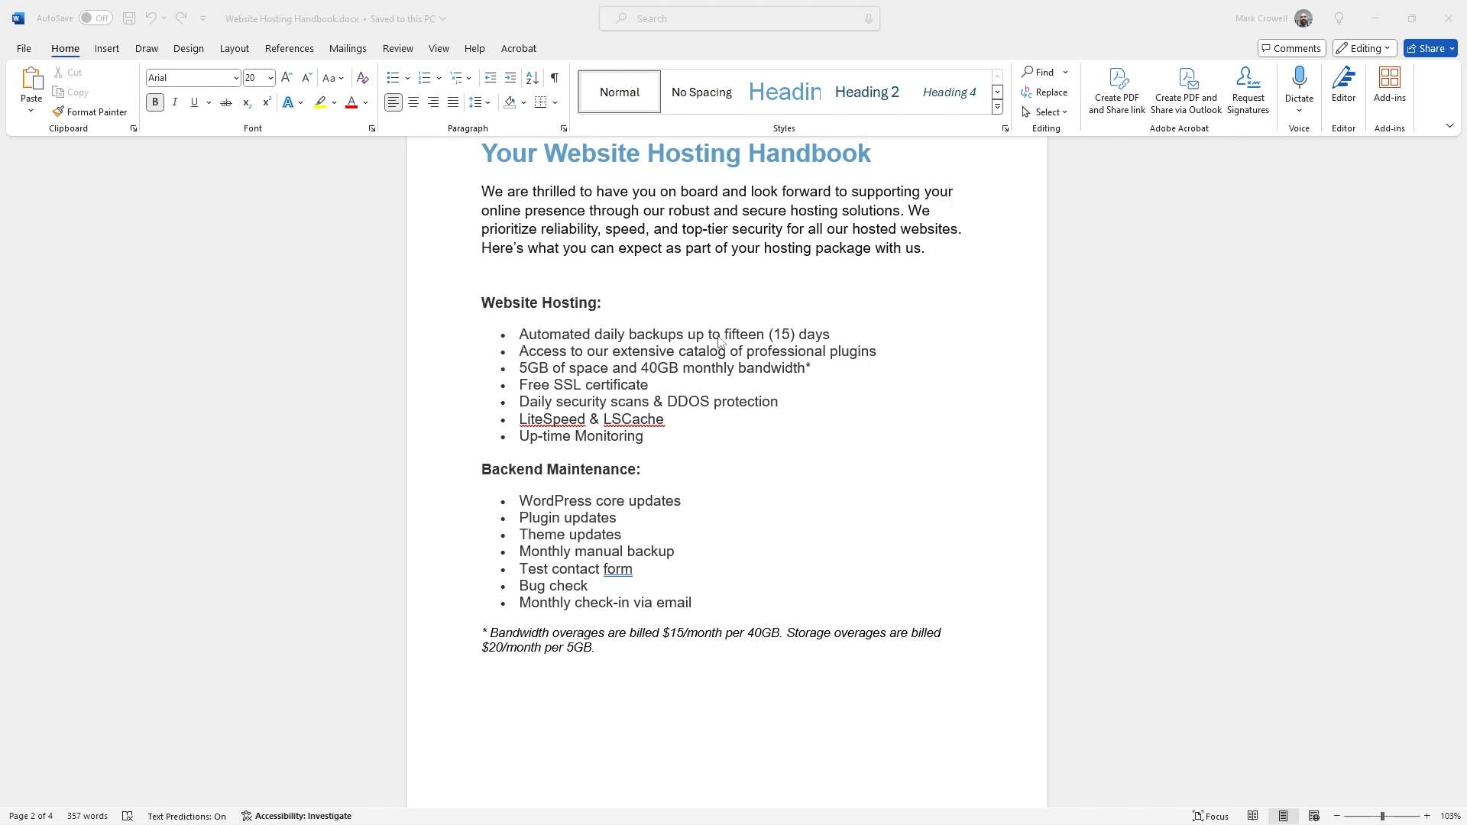
click(611, 374)
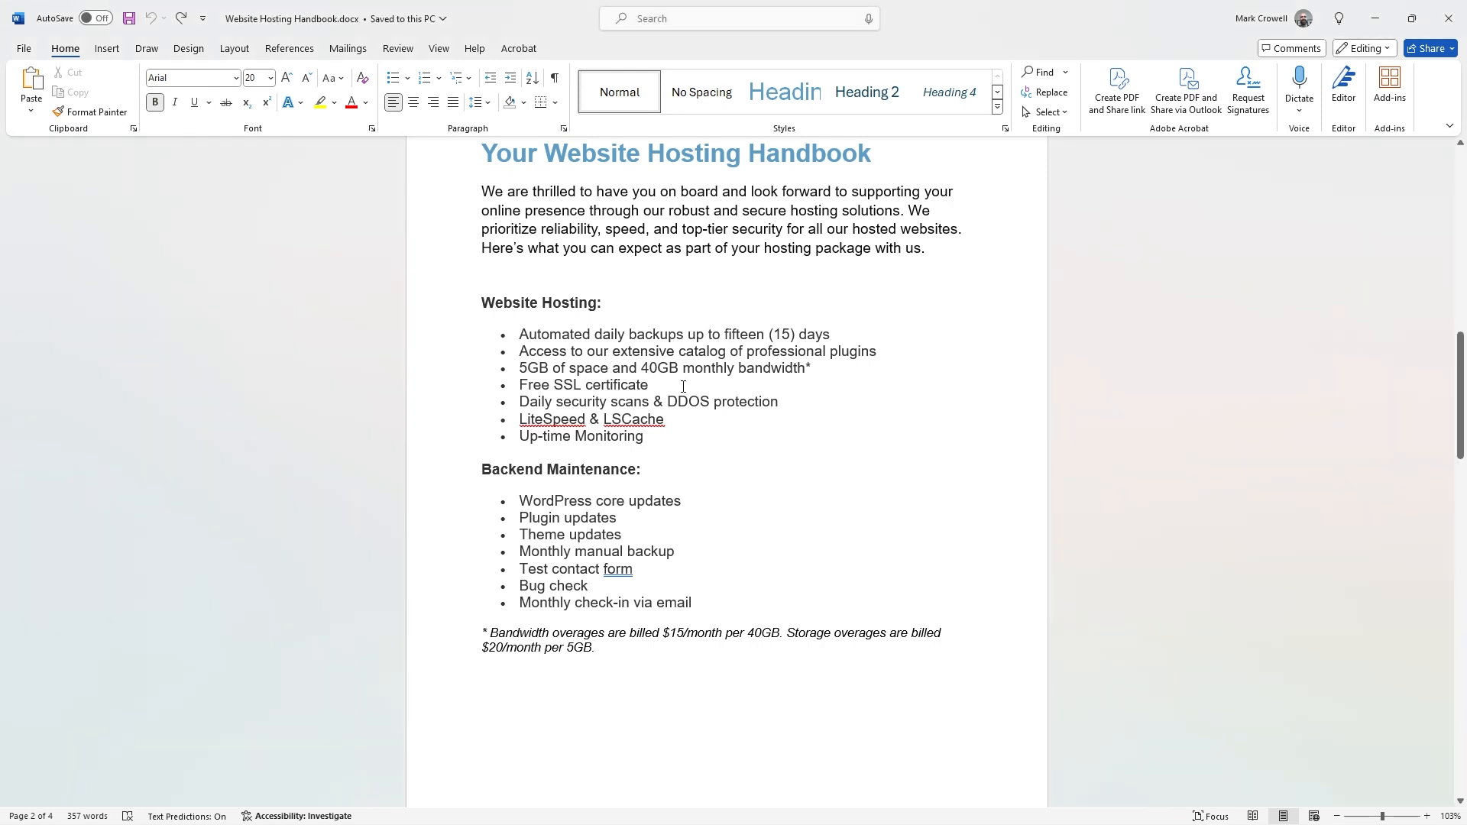
click(612, 360)
drag(519, 368, 806, 369)
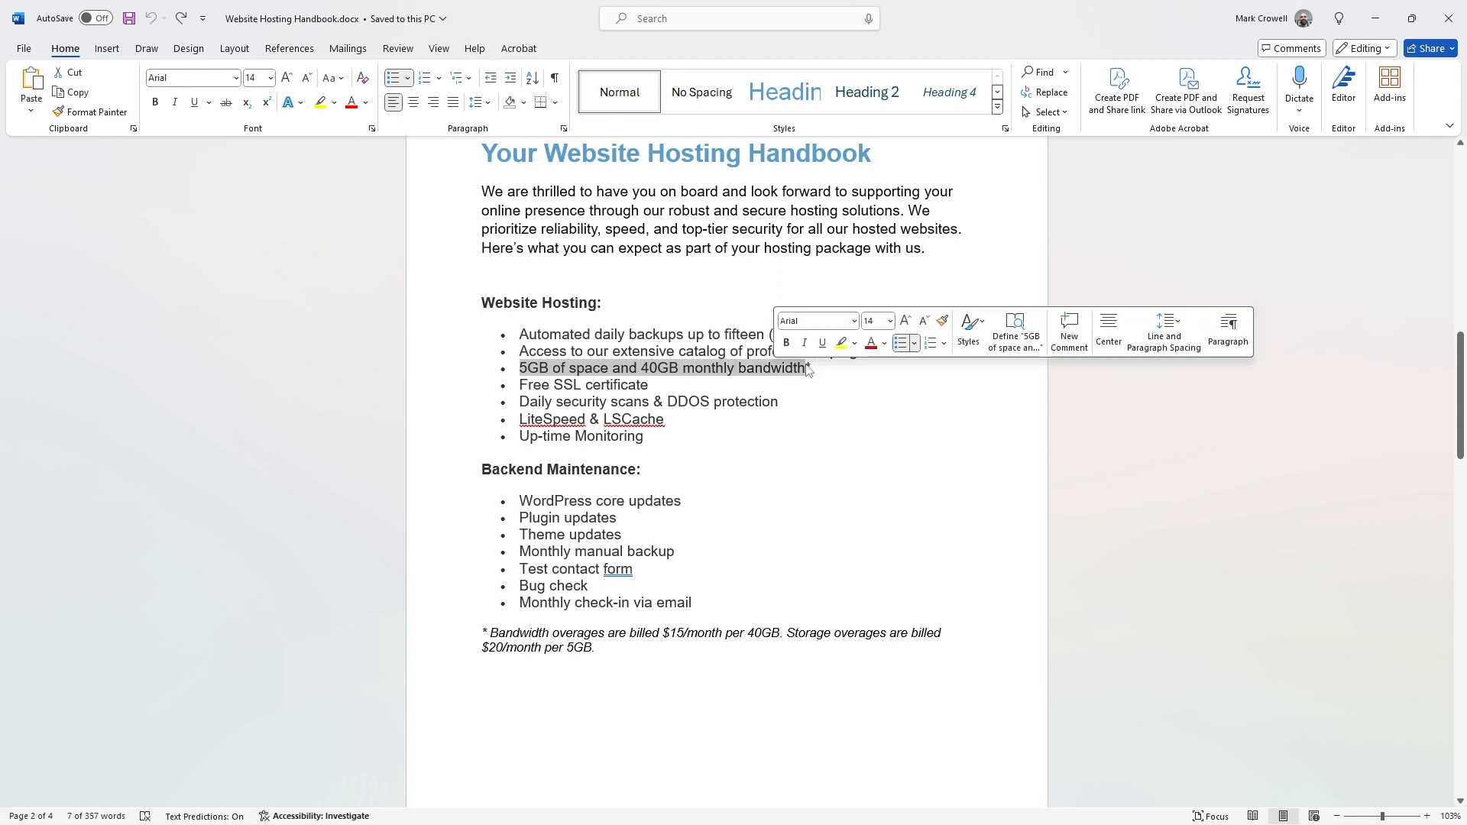
click(585, 637)
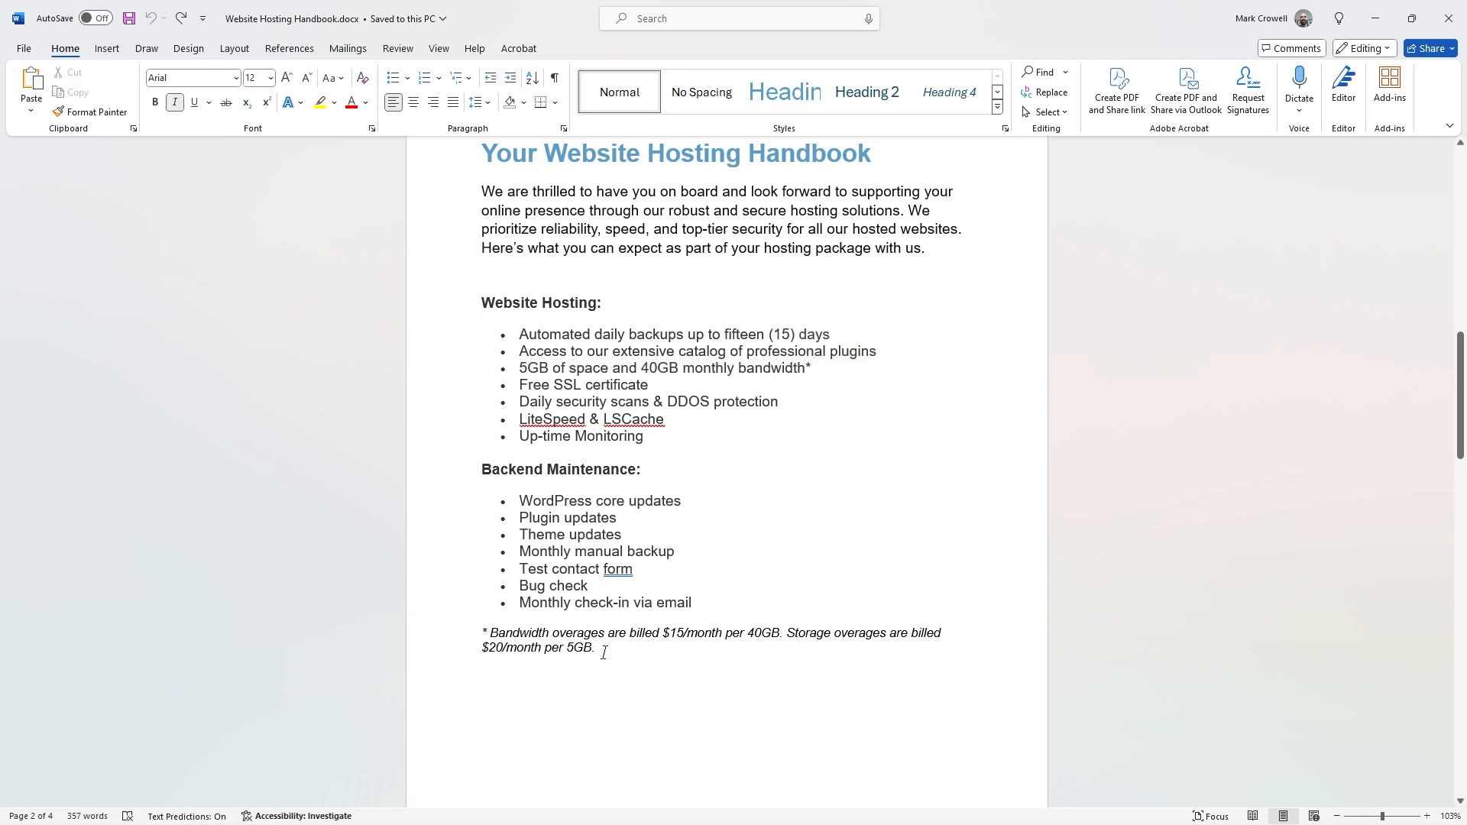
drag(604, 653, 727, 683)
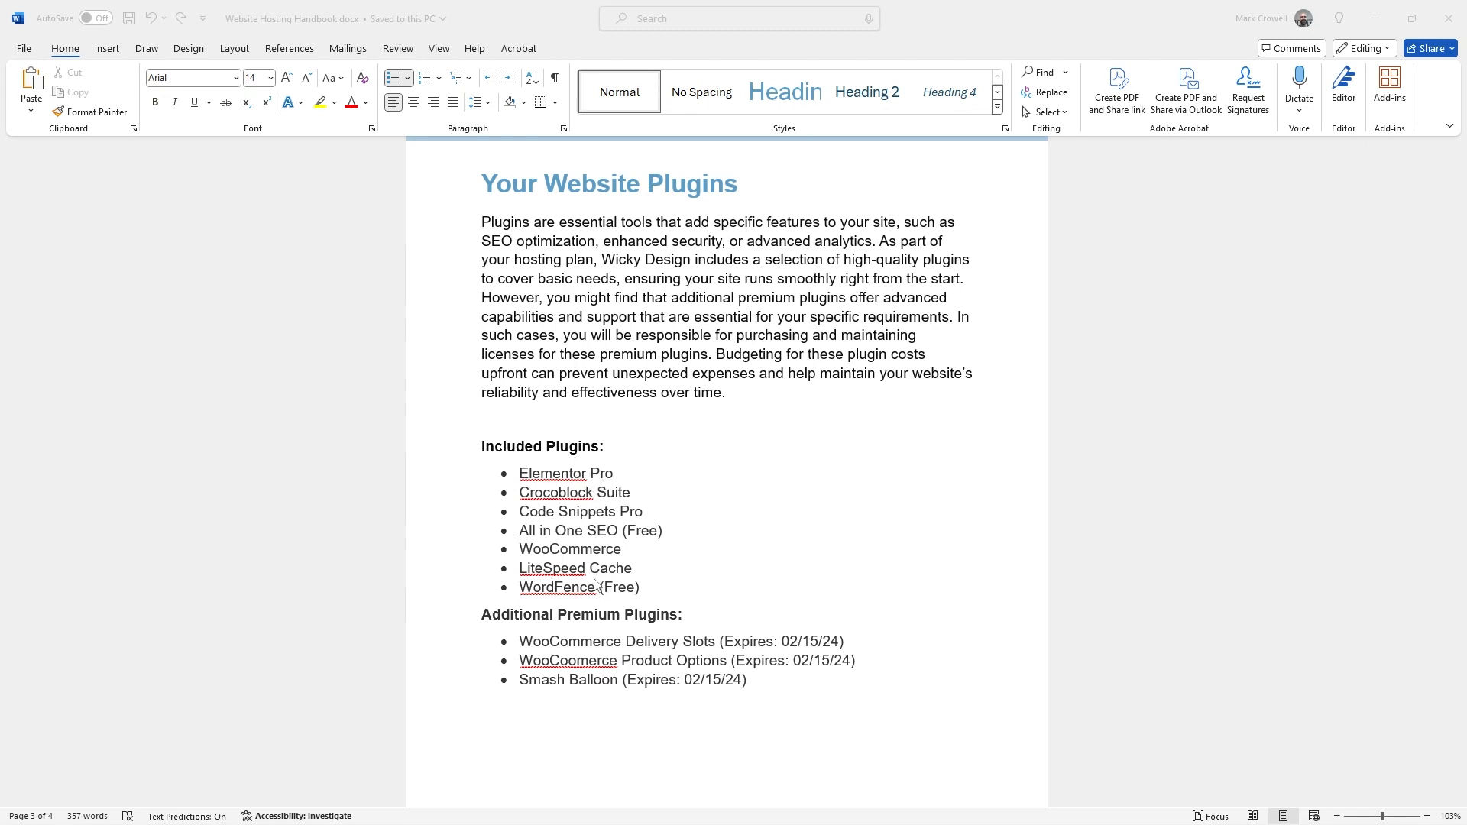
Review the Additional Premium Plugins list on page 3, highlighting the plugins' expiry dates and clearing the selection.
scroll(619, 498, down, 2)
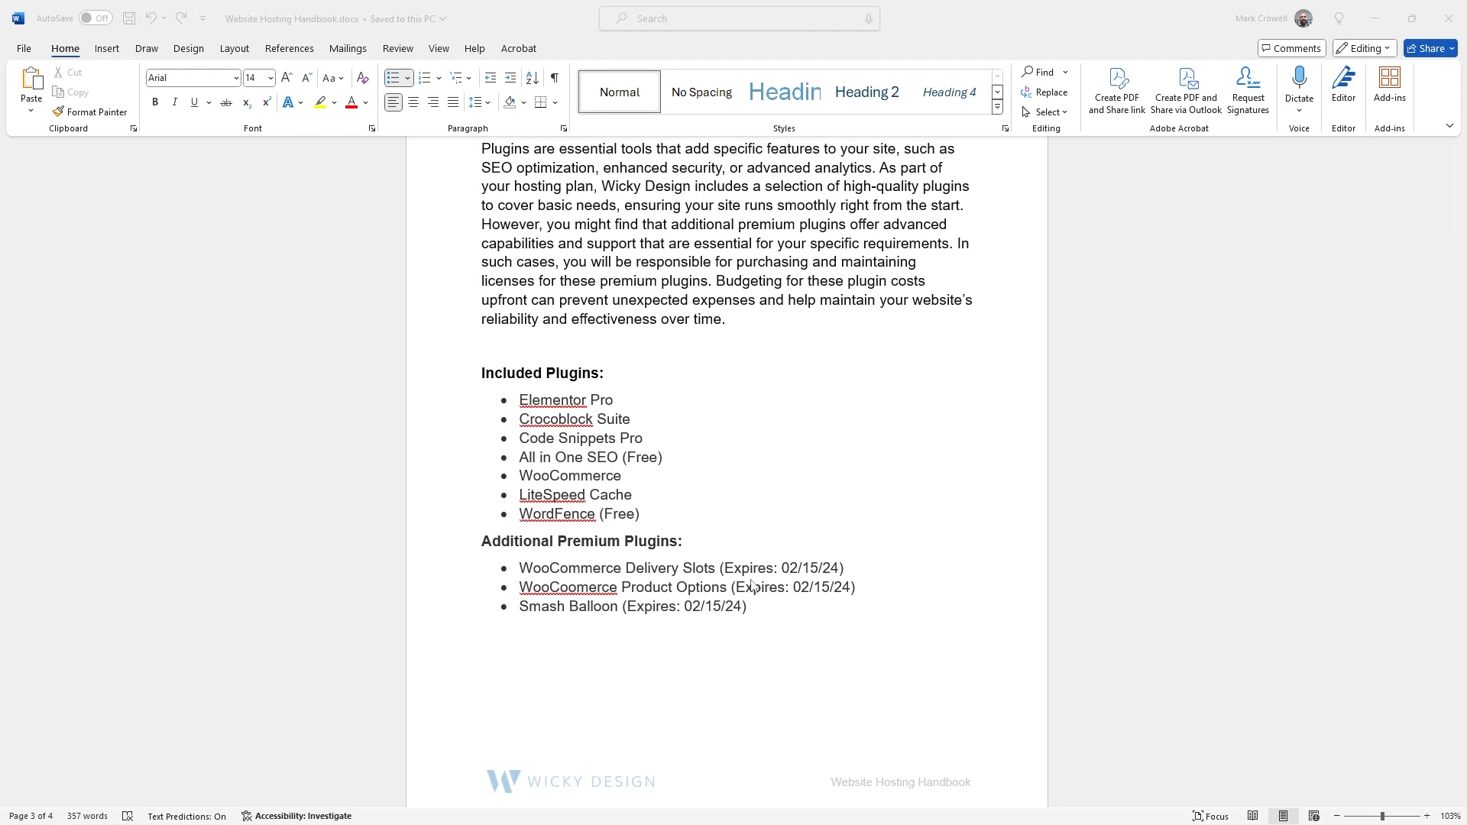
click(778, 572)
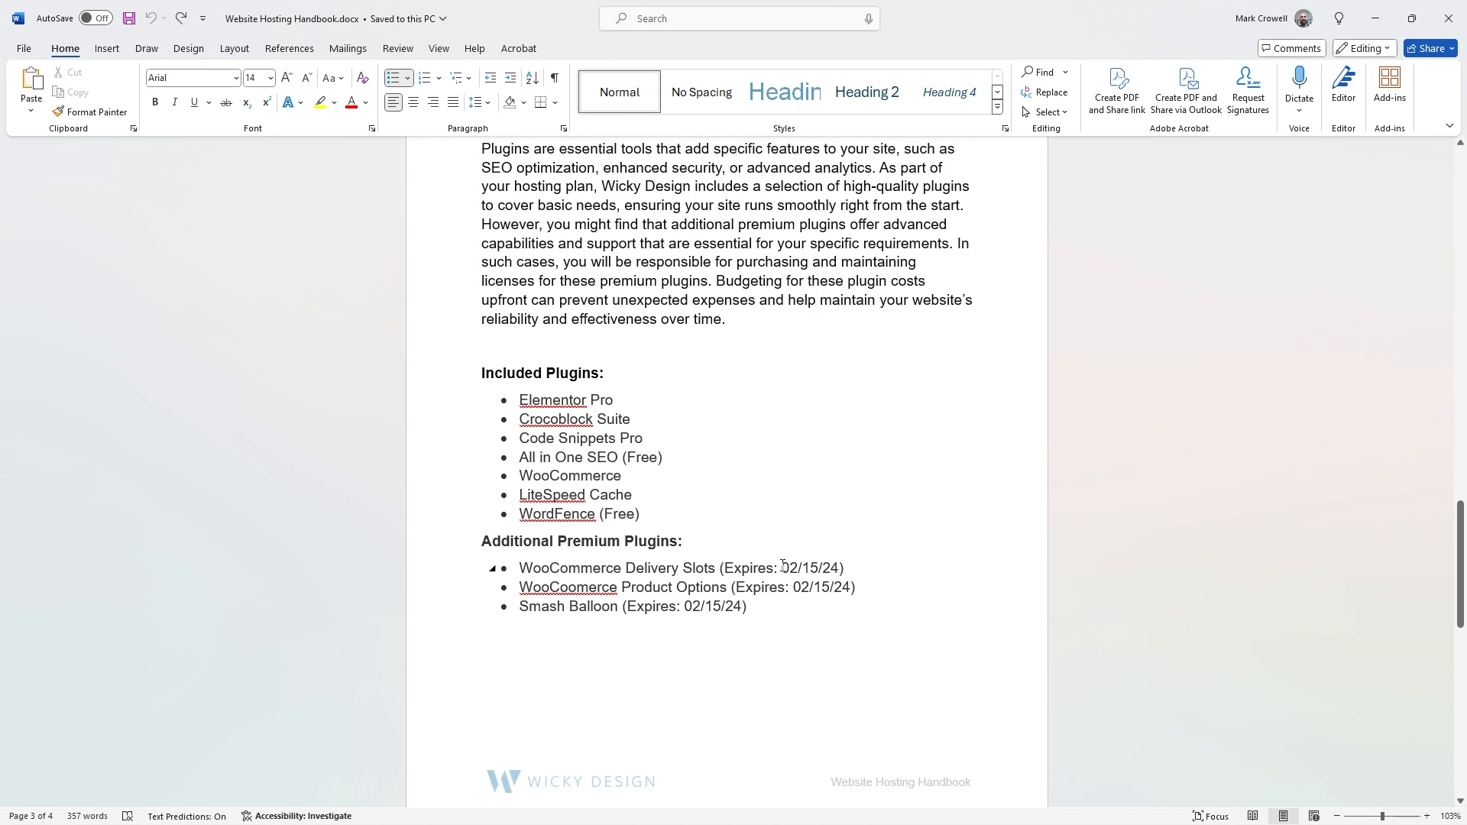
drag(780, 569, 848, 590)
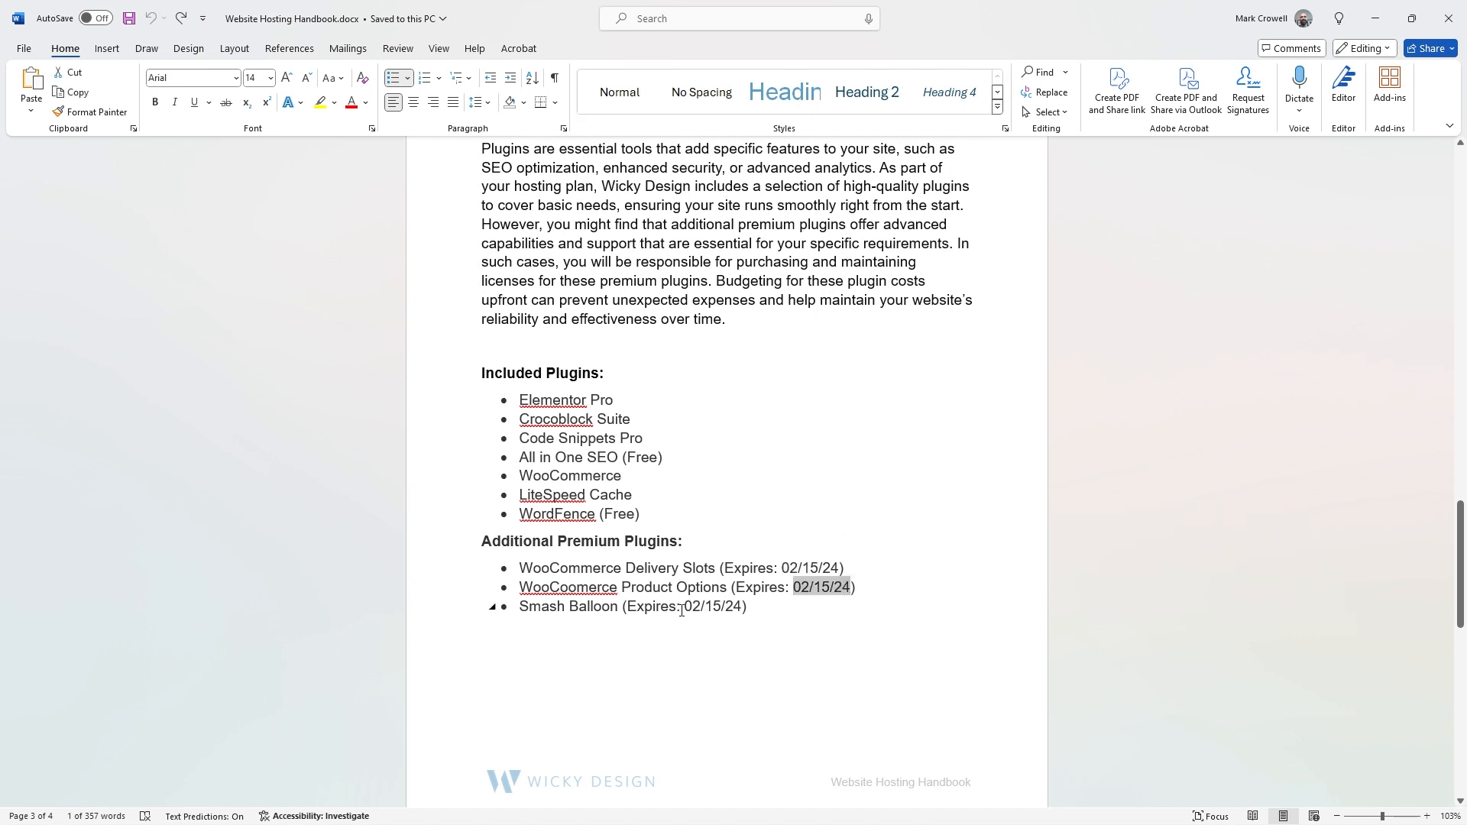
drag(686, 605, 739, 607)
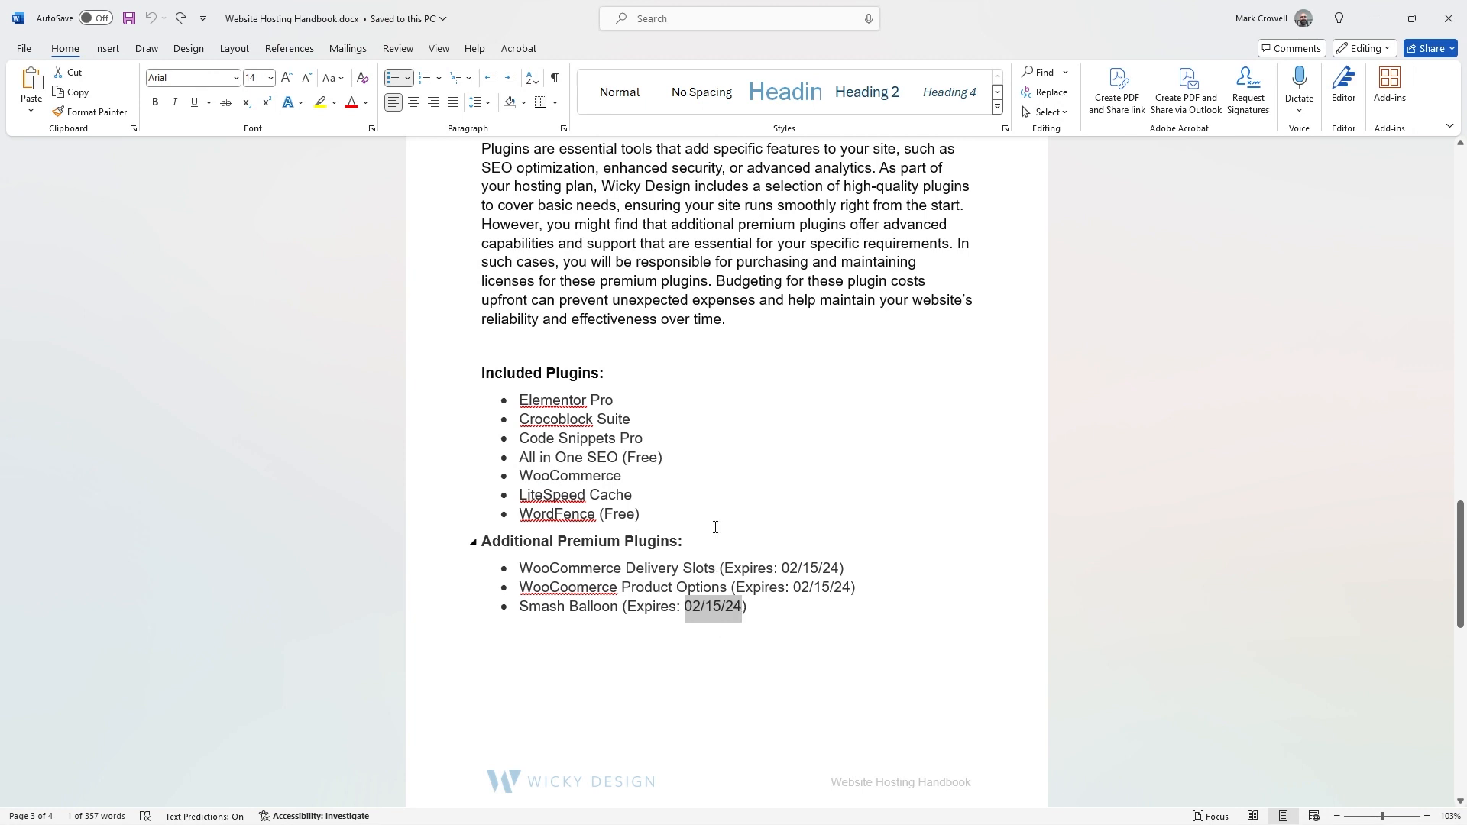
click(767, 567)
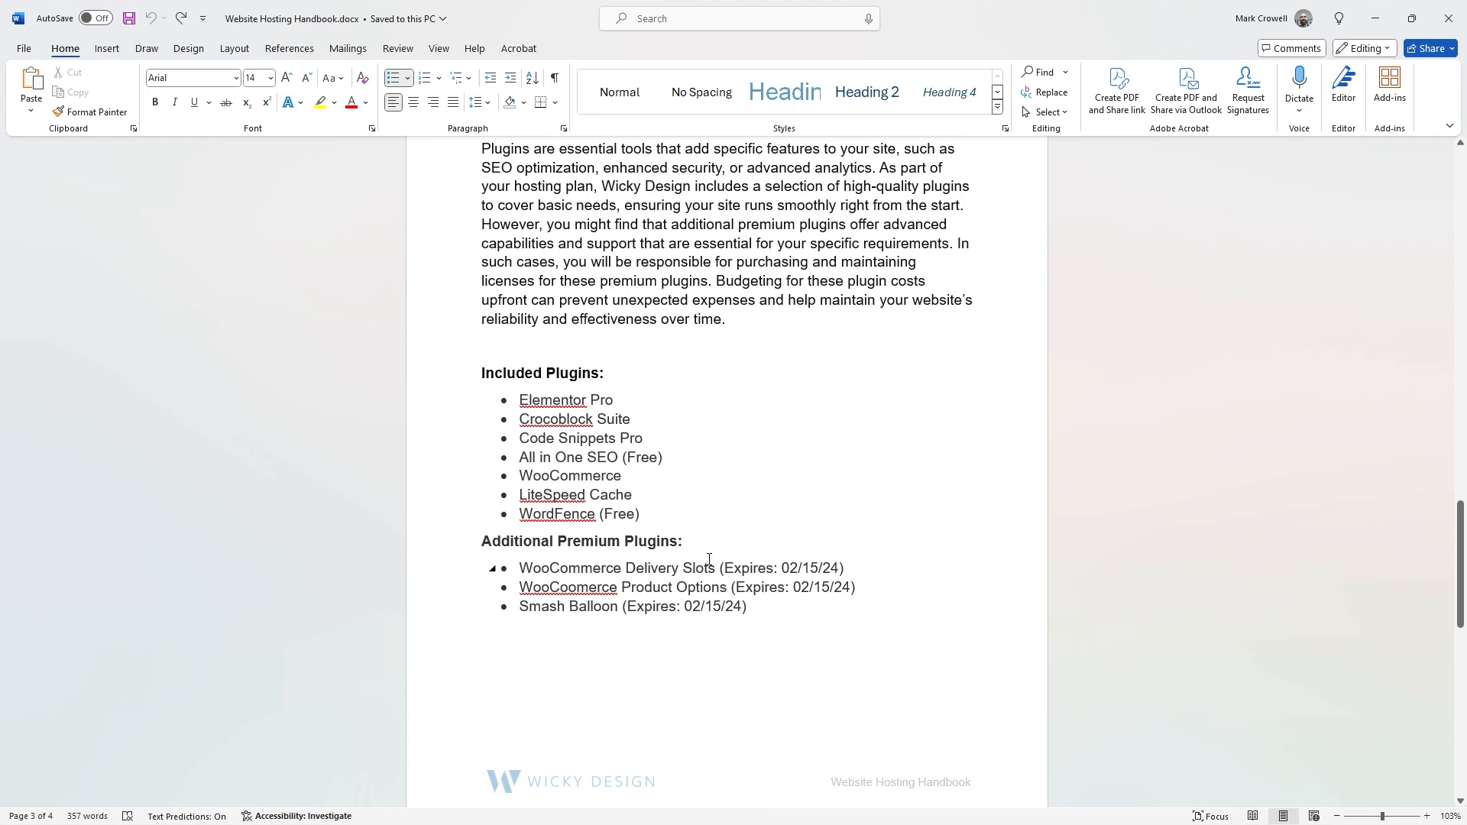
Look at the Dedicated Support page with its contact details and return to the cover page.
drag(1460, 531, 1460, 659)
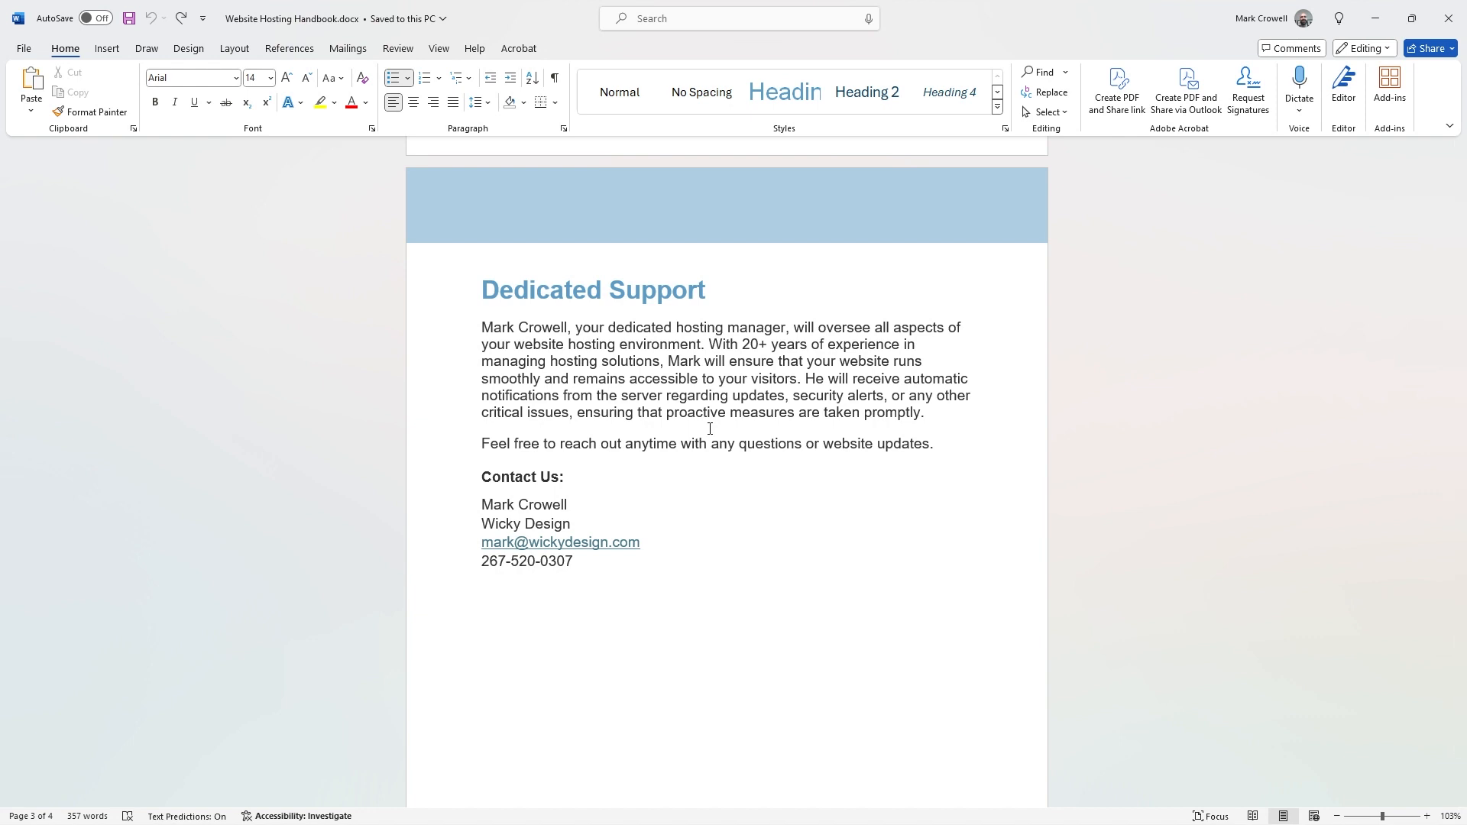
key(ctrl+Home)
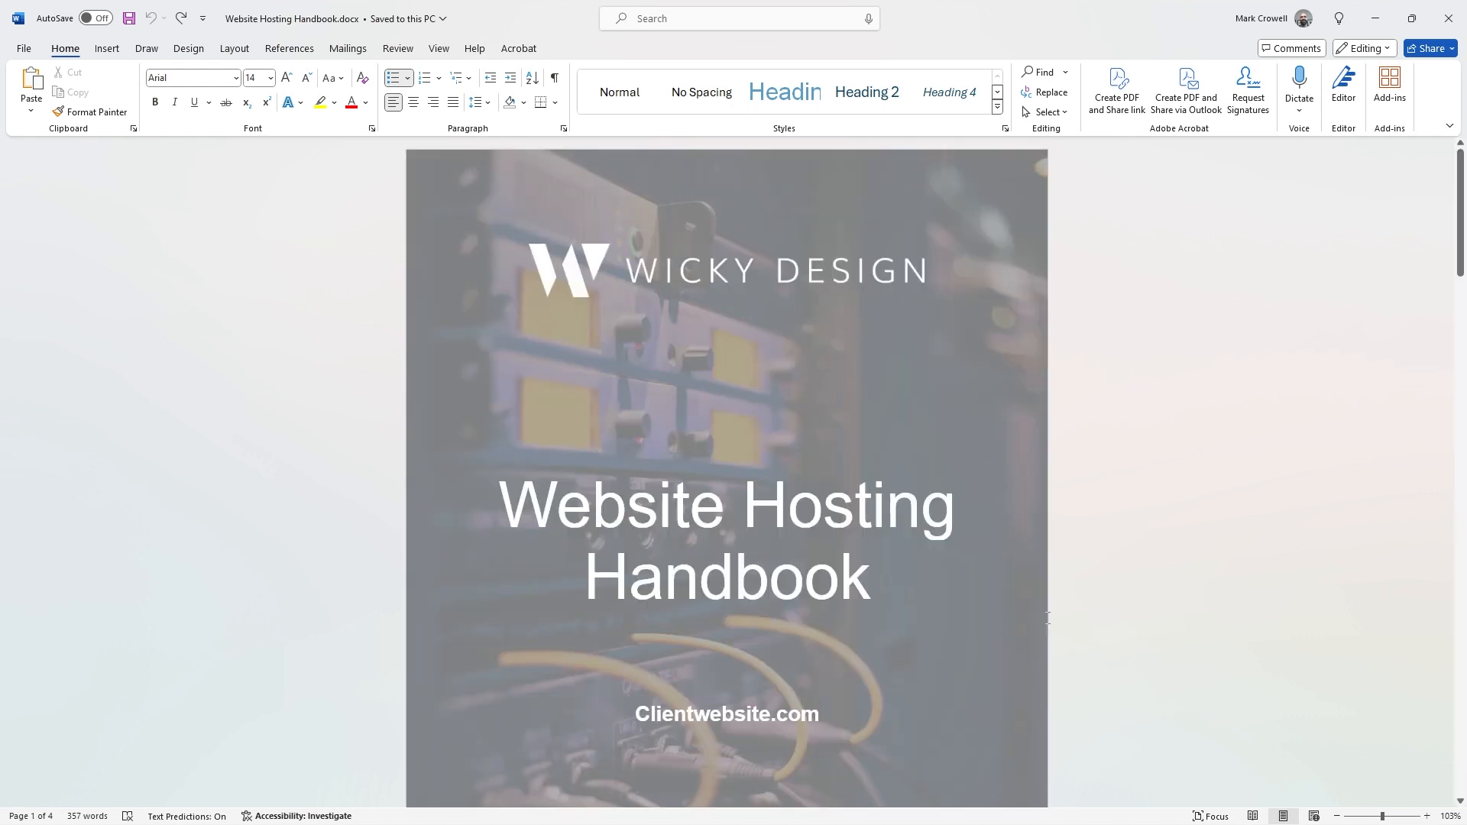